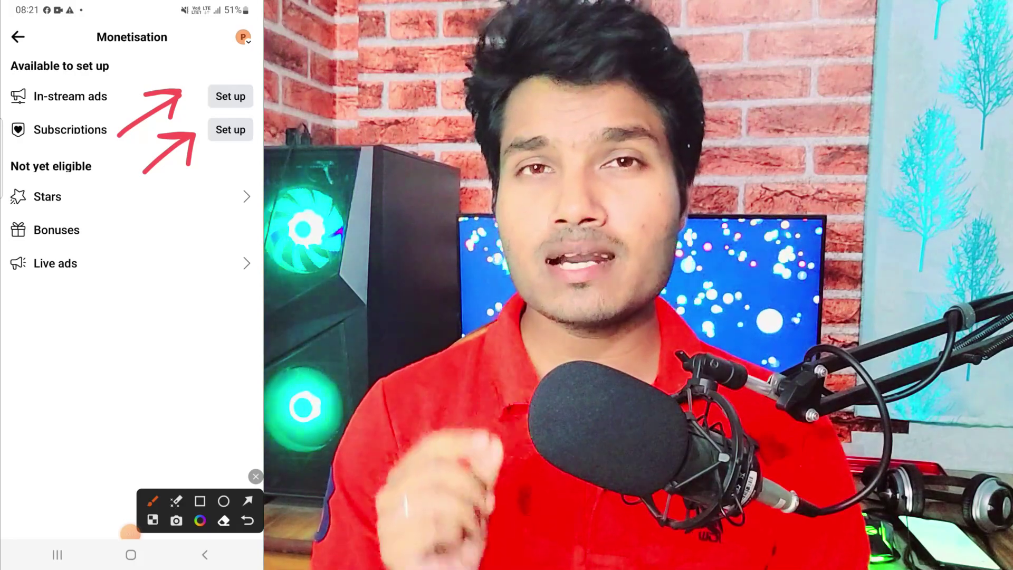
Examine the setup introductions for In-stream ads and Subscriptions in the mobile app, returning to the monetisation list after each
click(231, 96)
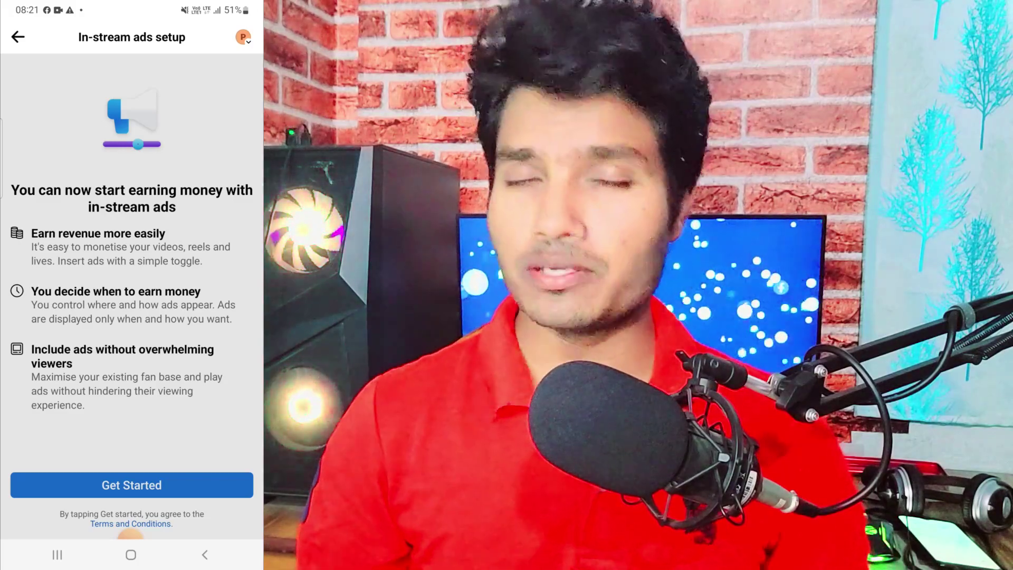
click(18, 37)
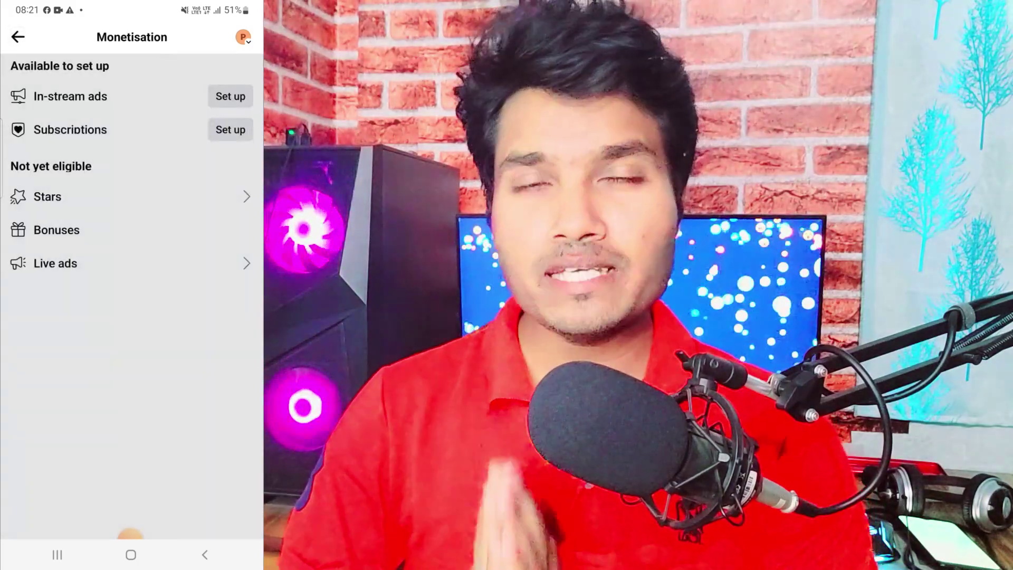
click(230, 129)
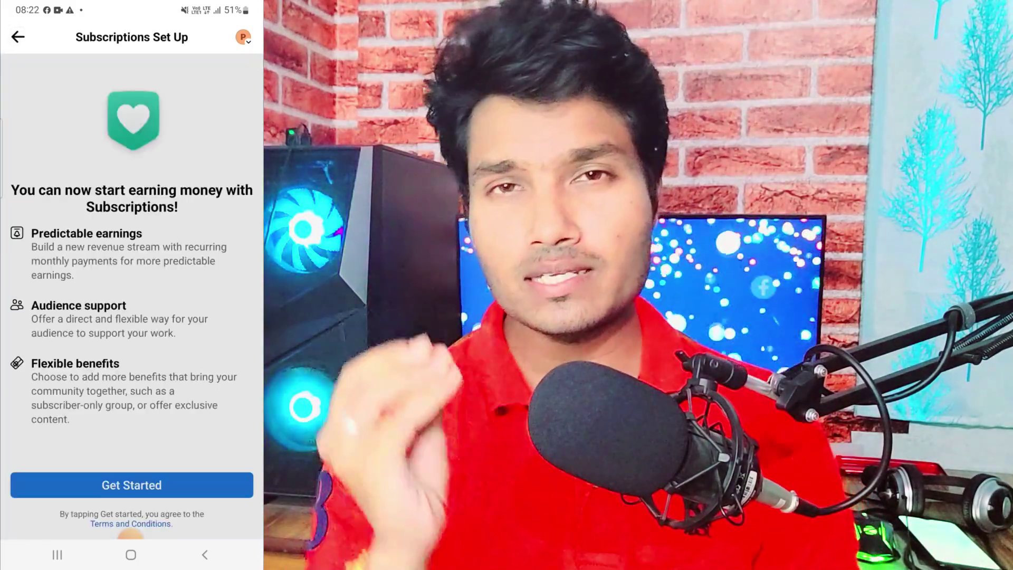
click(18, 37)
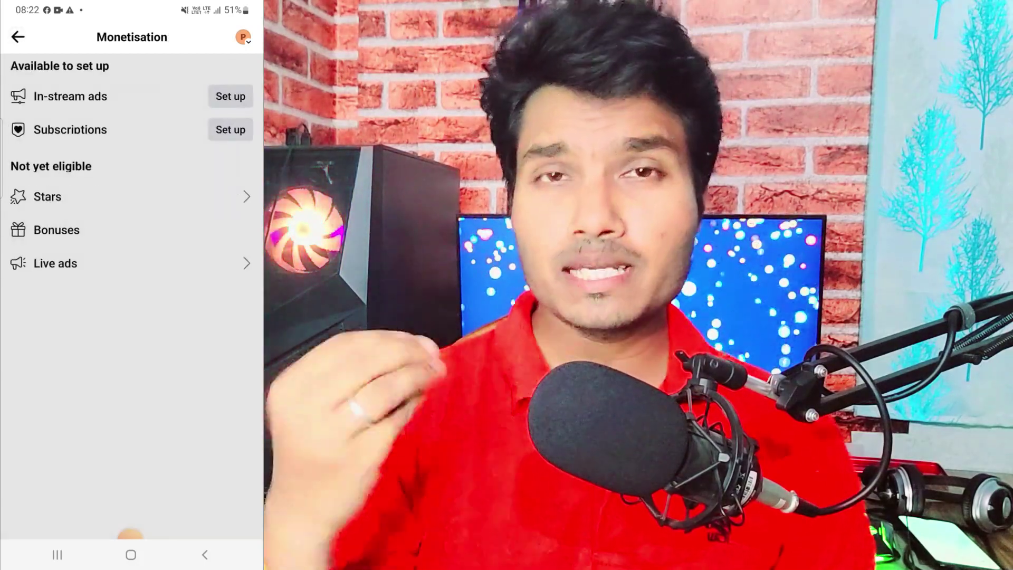
click(18, 36)
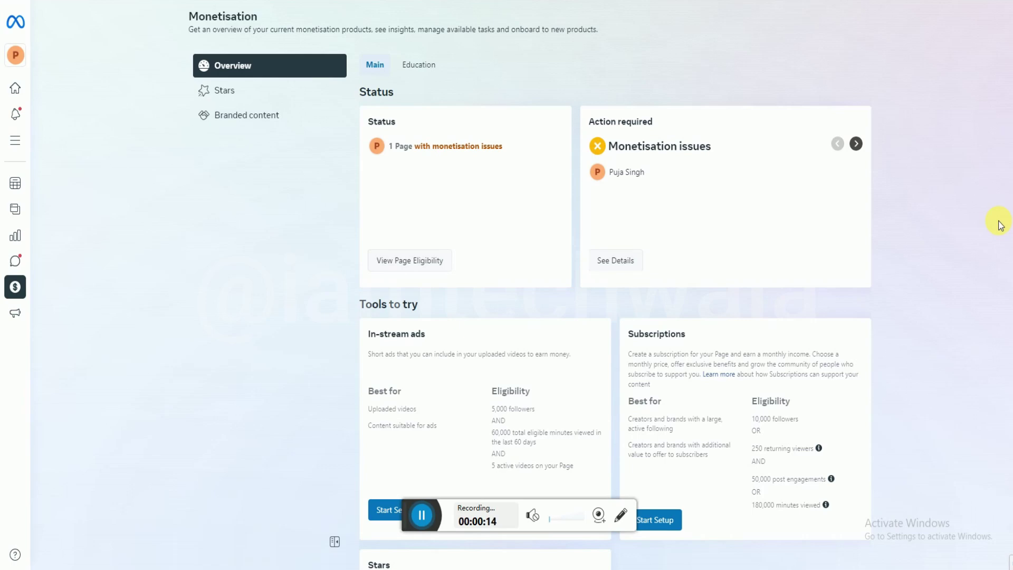
Review the monetisation overview's tools and their eligibility criteria, including the Page eligibility details
scroll(999, 224, down, 1)
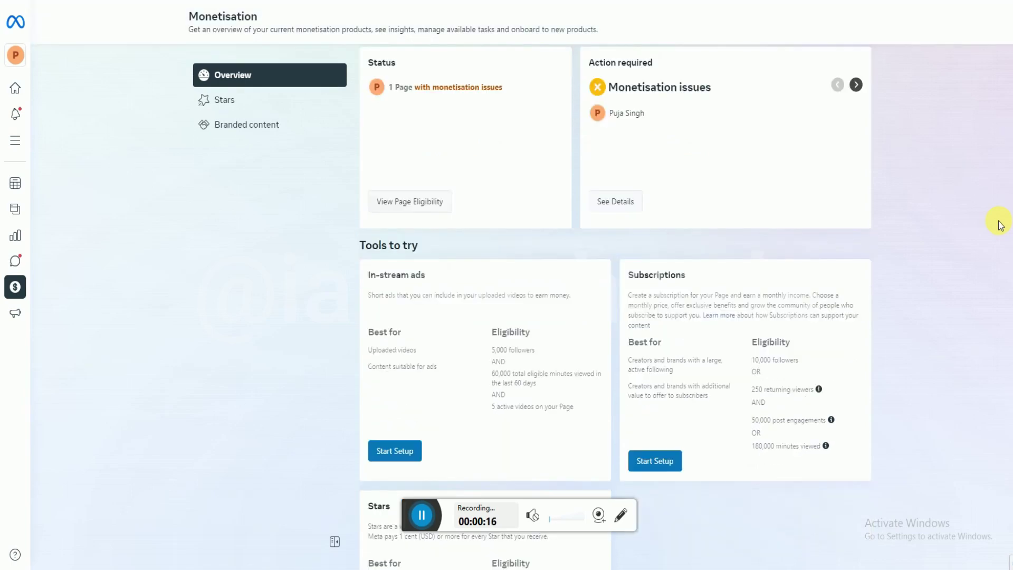
scroll(999, 225, down, 2)
scroll(1000, 224, down, 1)
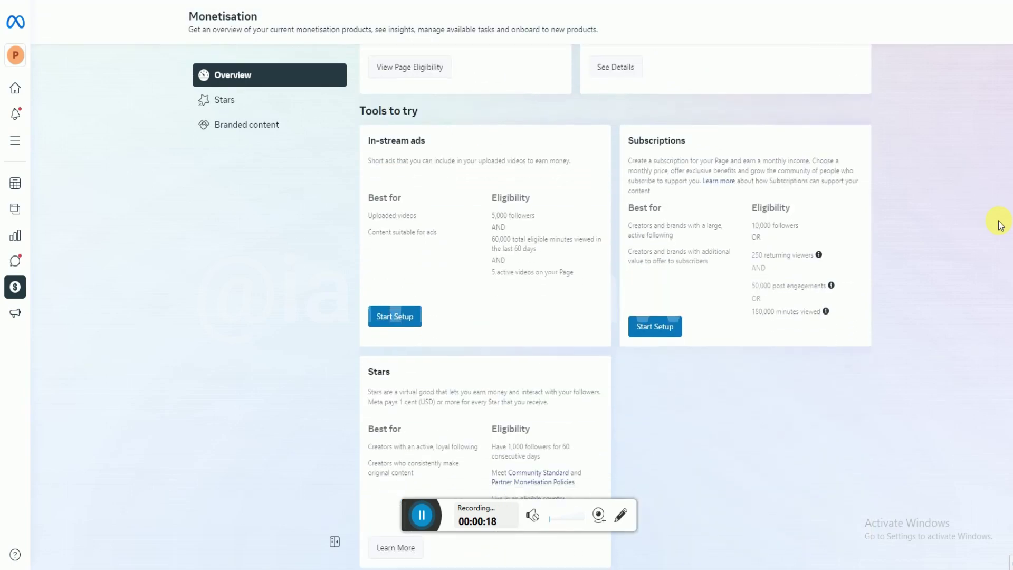
scroll(999, 225, up, 4)
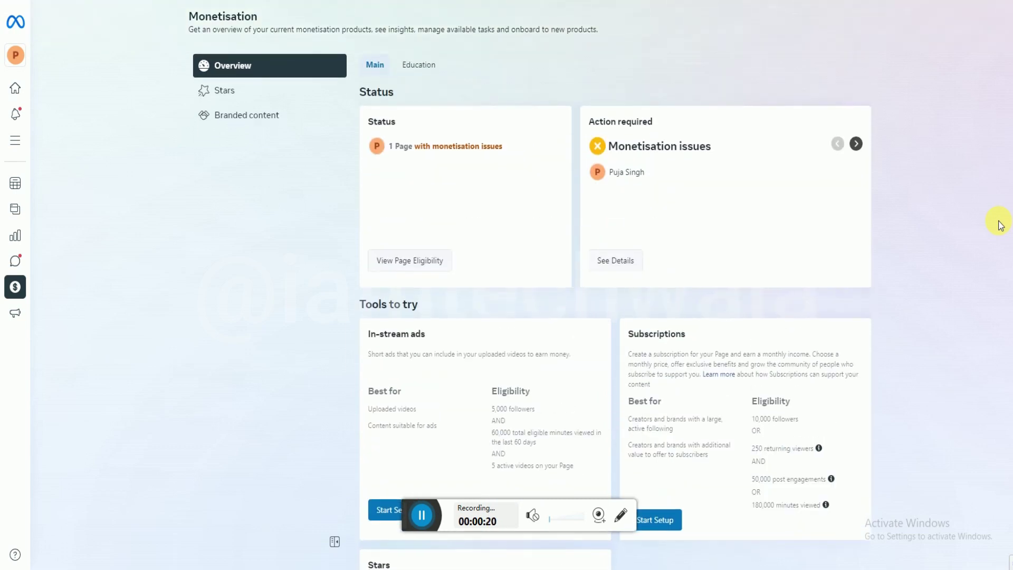
click(436, 268)
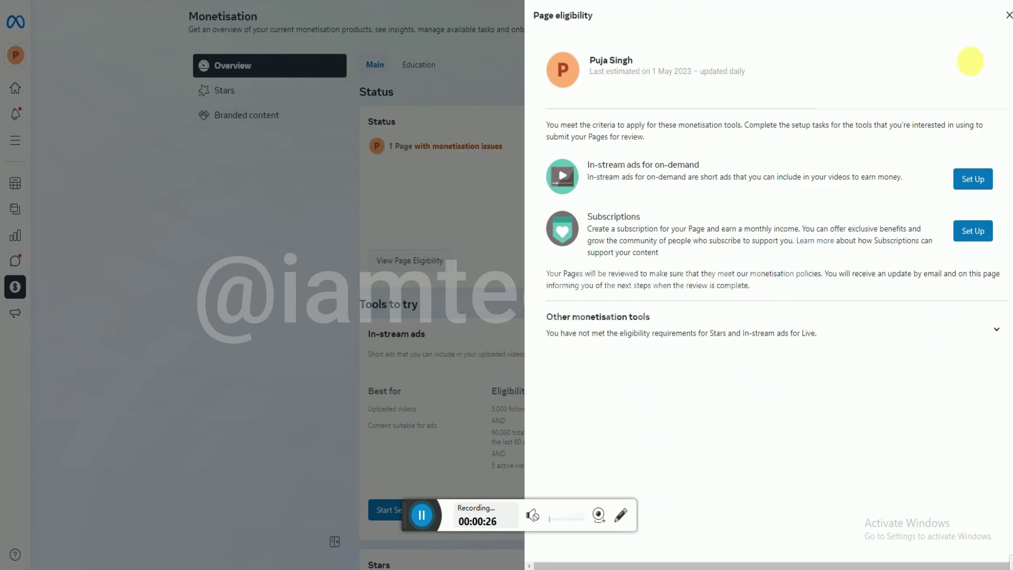
click(1008, 19)
scroll(967, 93, down, 4)
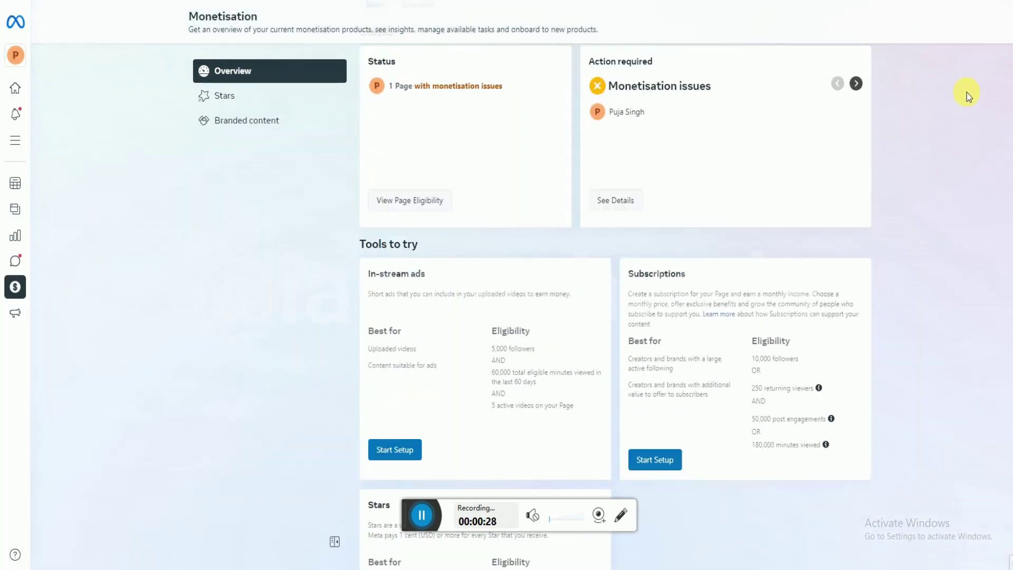
scroll(967, 93, up, 1)
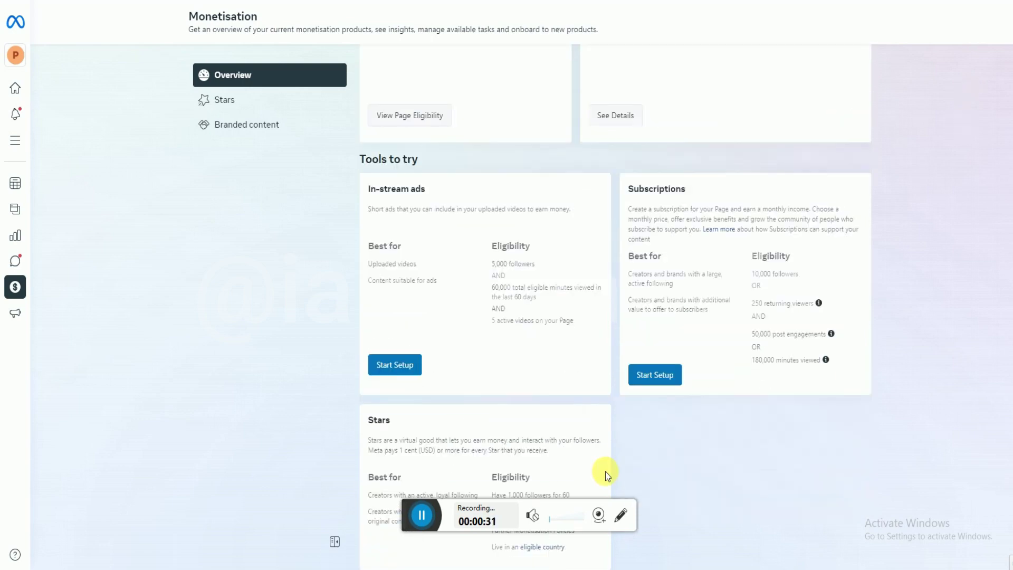
scroll(612, 480, down, 1)
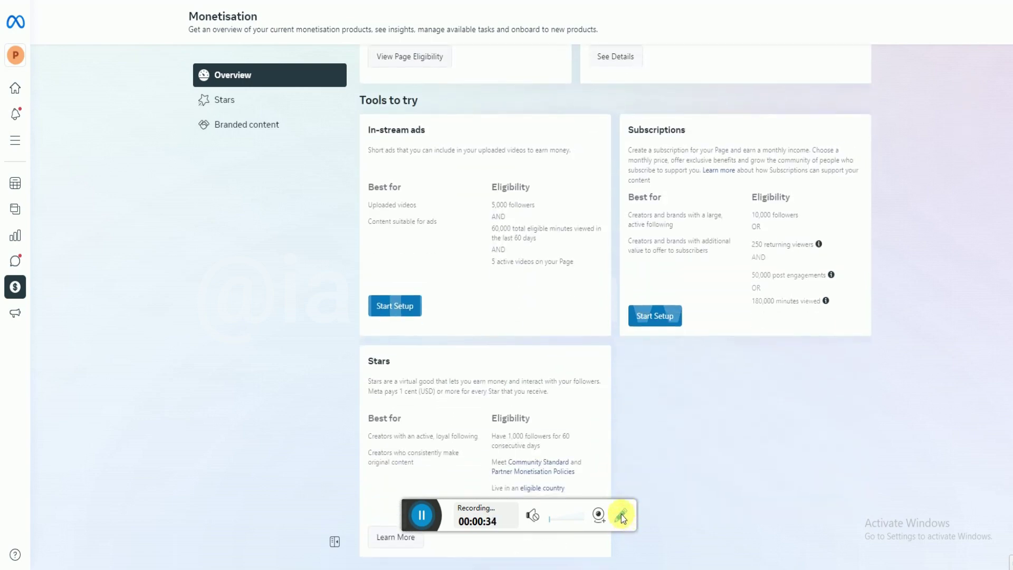
click(621, 514)
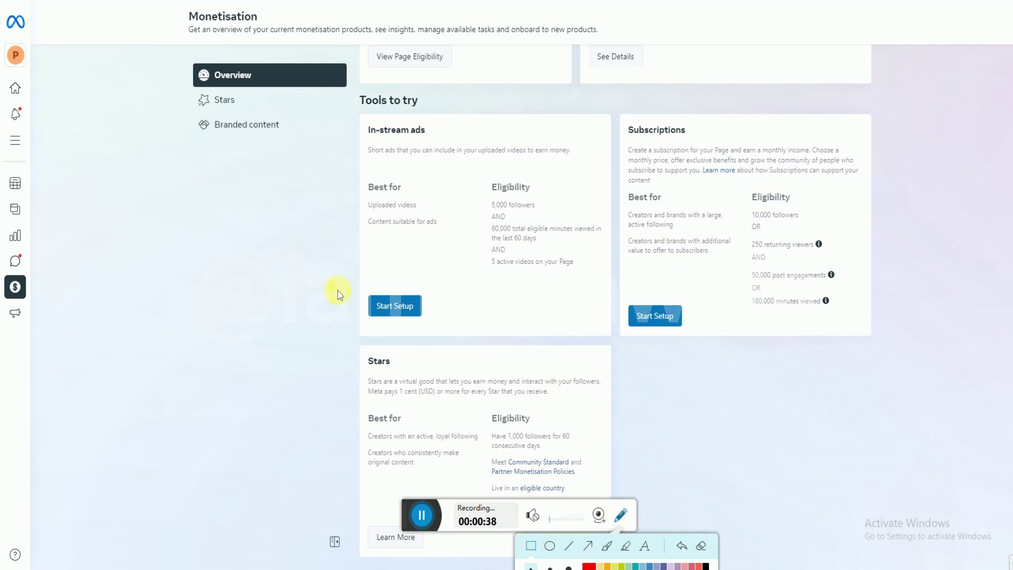
mouse_move(340, 278)
mouse_down()
mouse_move(423, 329)
mouse_move(444, 330)
mouse_up()
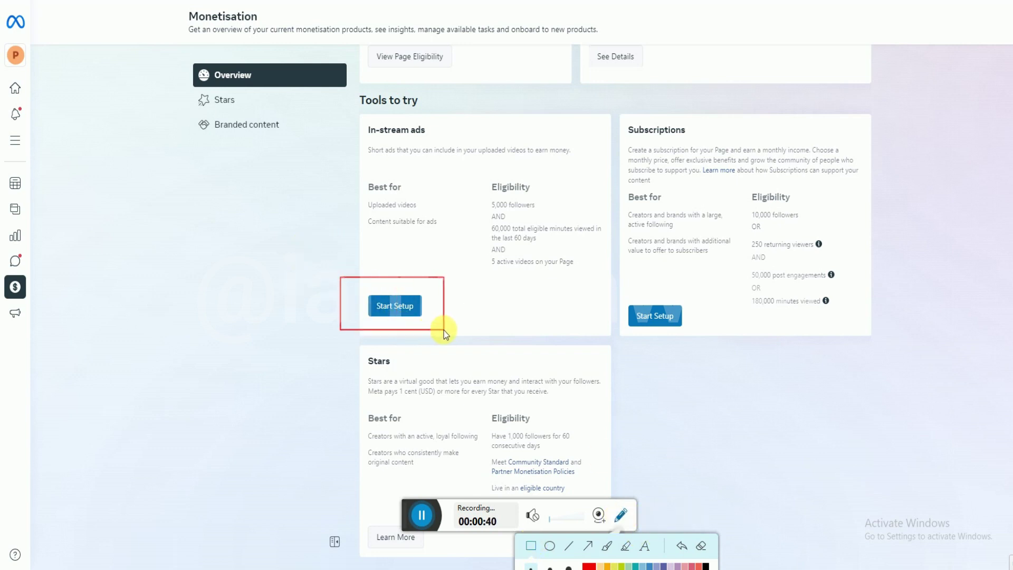
mouse_move(613, 283)
mouse_down()
mouse_move(673, 340)
mouse_move(719, 346)
mouse_move(697, 344)
mouse_up()
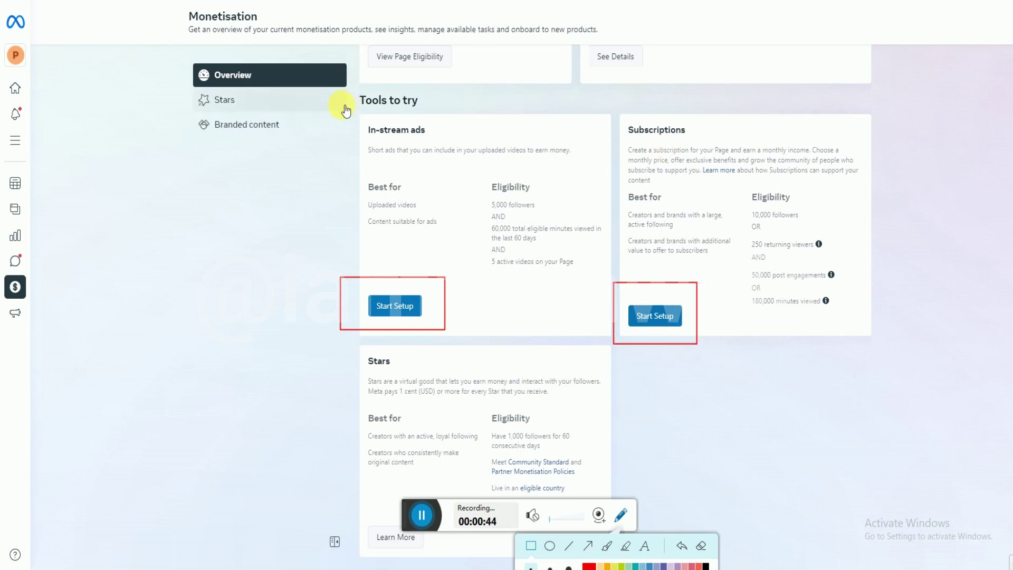
mouse_move(341, 105)
mouse_down()
mouse_move(401, 170)
mouse_move(452, 186)
mouse_move(598, 273)
mouse_move(606, 262)
mouse_up()
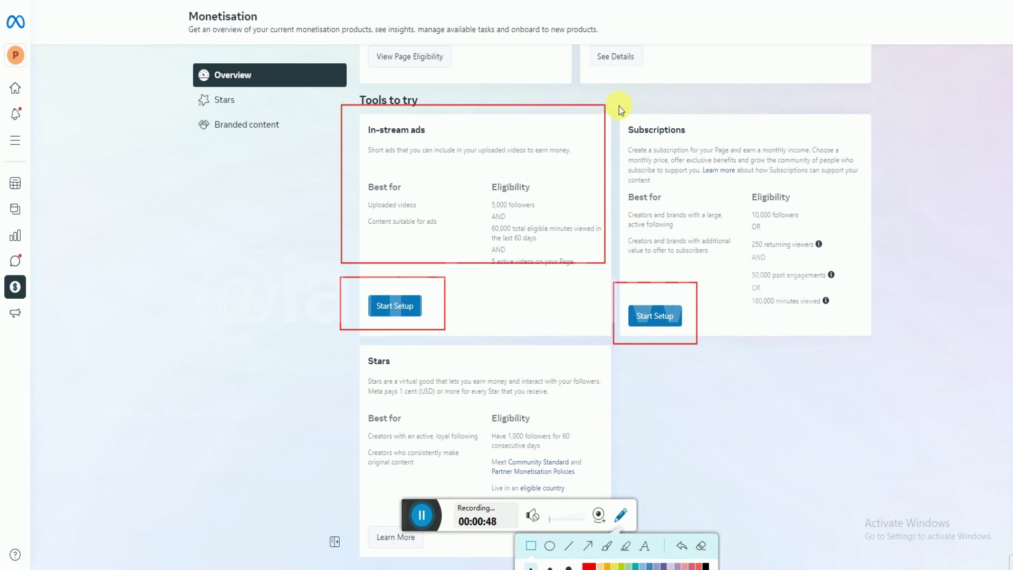
click(681, 546)
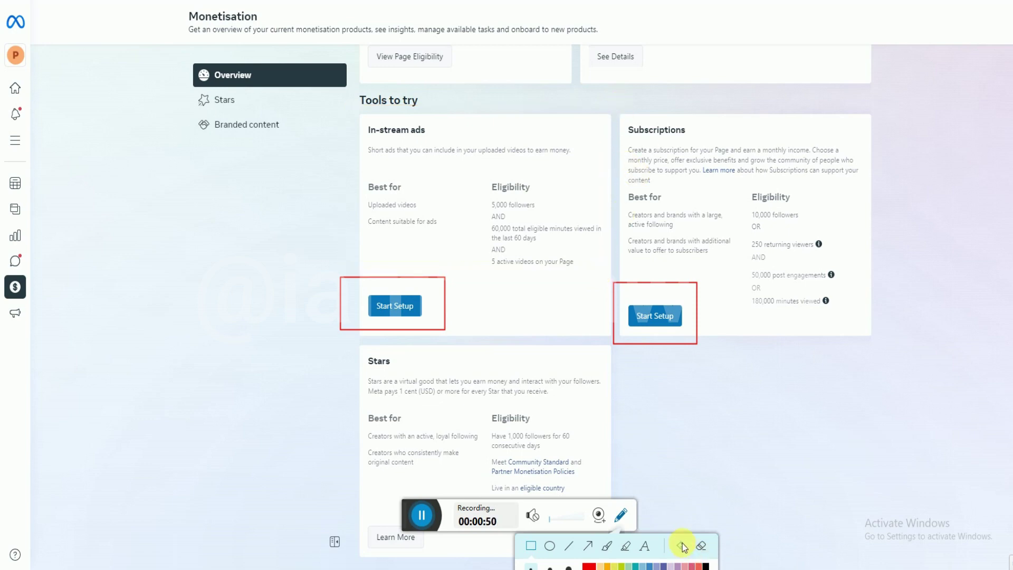
click(681, 545)
click(682, 546)
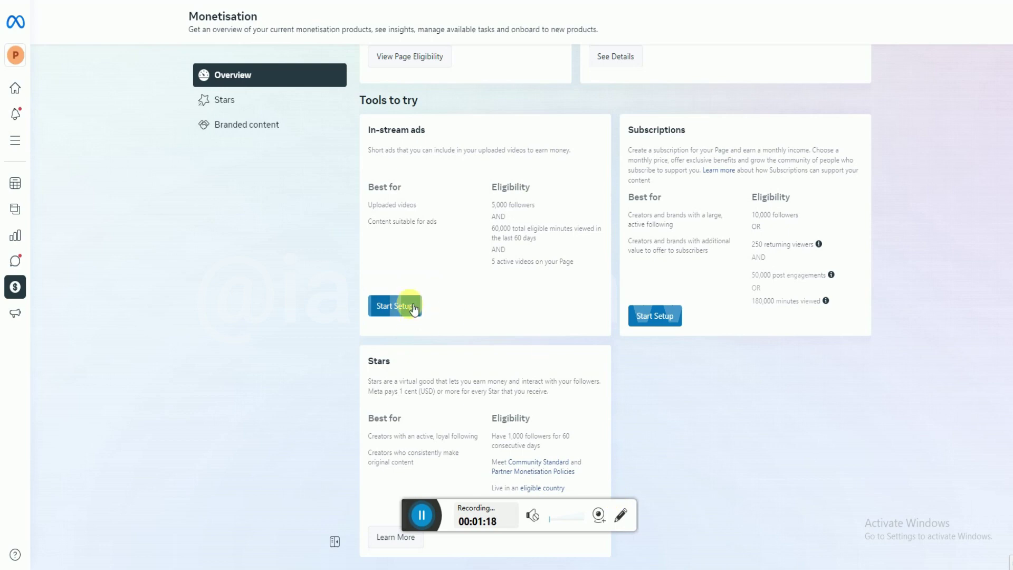
Start the setup of In-stream ads from the tools to try
click(413, 307)
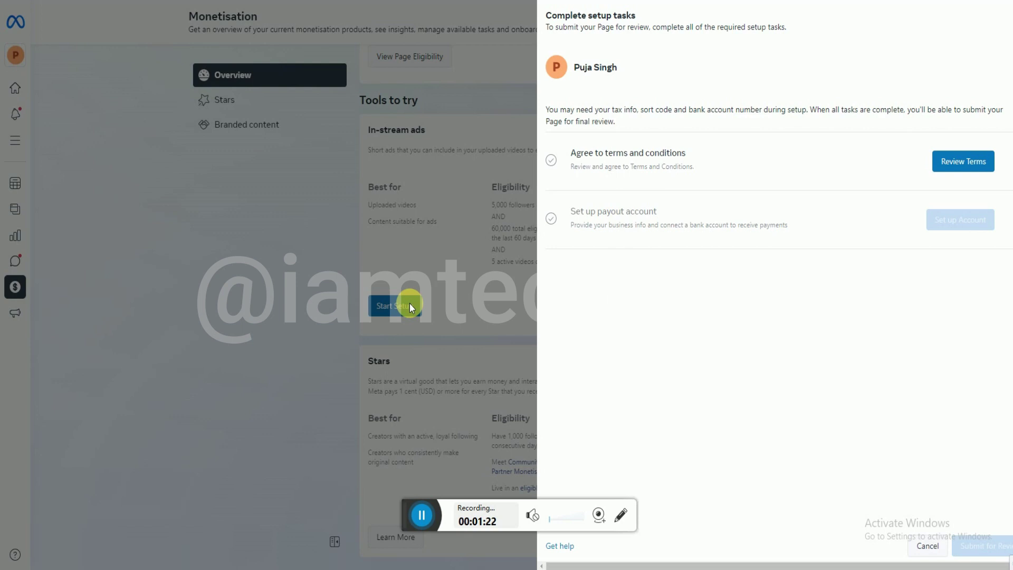
mouse_move(544, 97)
mouse_down()
mouse_move(622, 139)
mouse_move(919, 157)
mouse_move(996, 171)
mouse_move(1009, 185)
mouse_up()
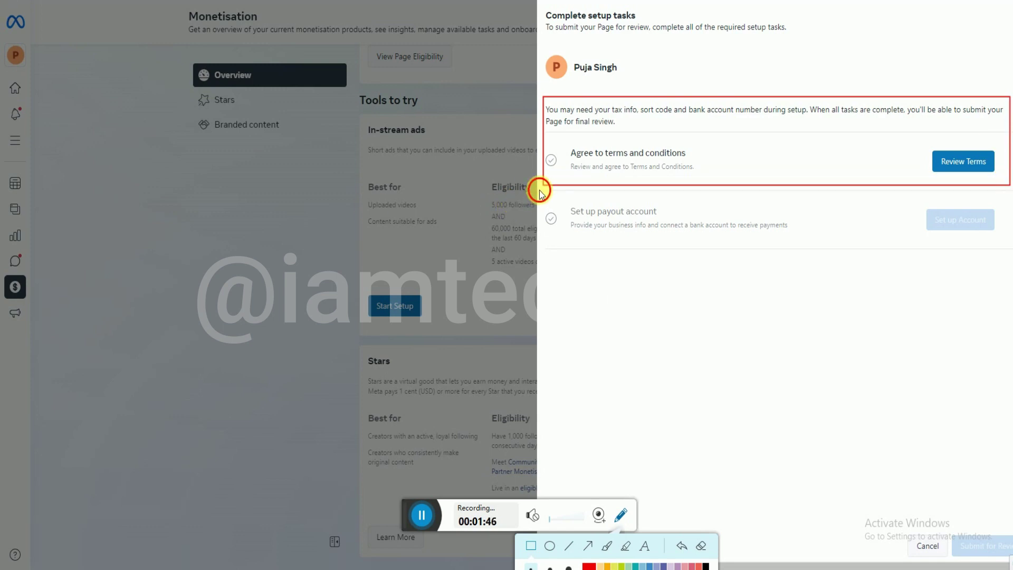
drag(539, 191, 997, 257)
click(682, 546)
click(681, 545)
click(622, 514)
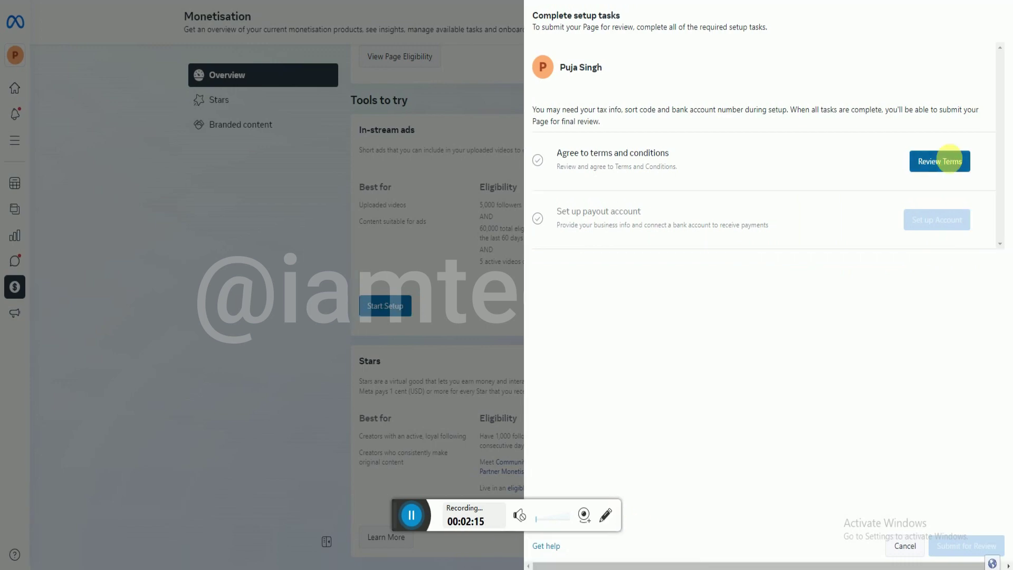
Review the Content Monetisation Terms for In-stream ads through to the end and agree to them
click(948, 161)
mouse_move(527, 8)
mouse_down()
mouse_move(567, 36)
mouse_move(685, 42)
mouse_up()
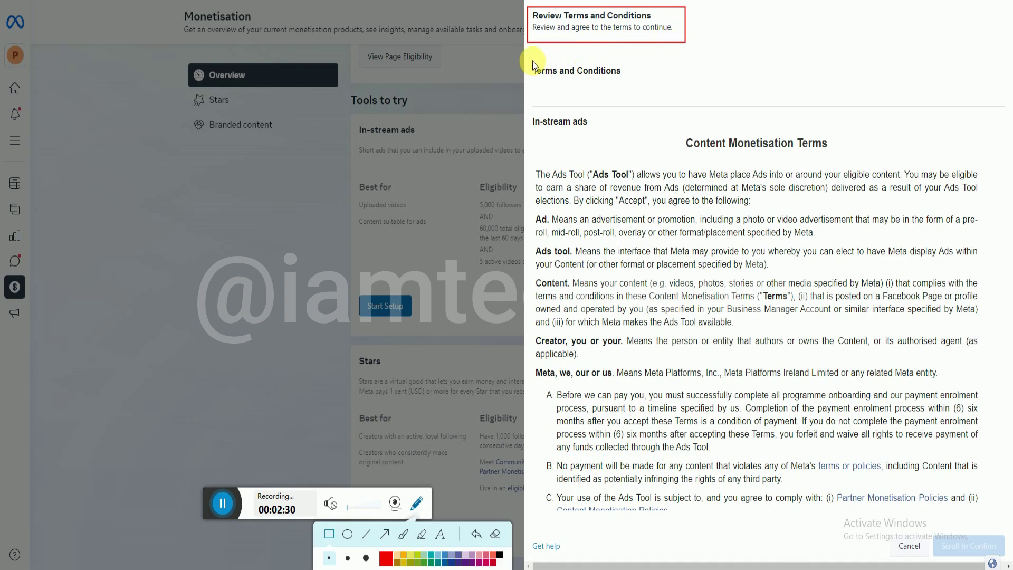
mouse_move(533, 61)
mouse_down()
mouse_move(593, 264)
mouse_move(666, 380)
mouse_move(867, 486)
mouse_move(979, 509)
mouse_move(989, 533)
mouse_up()
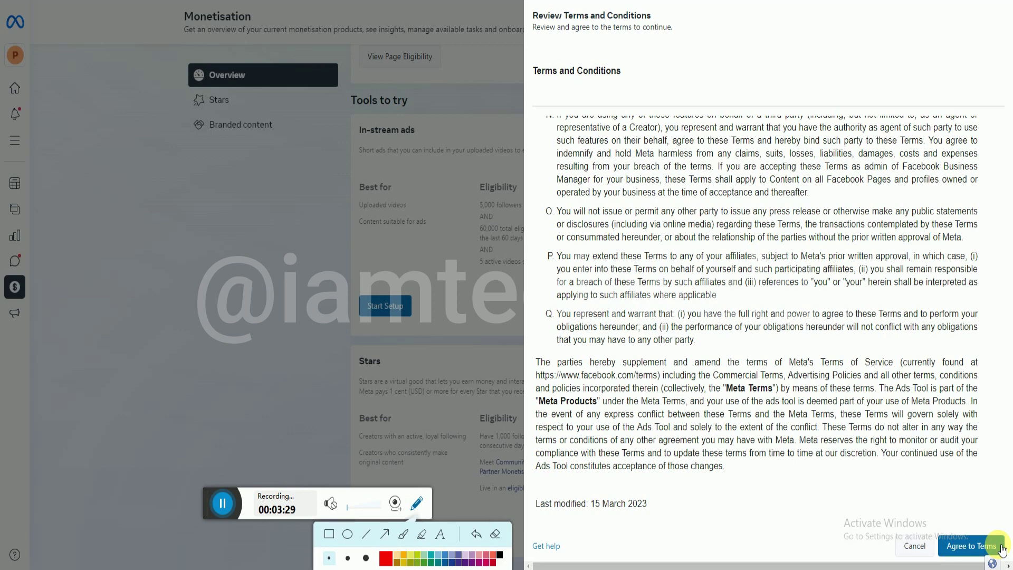
click(1002, 550)
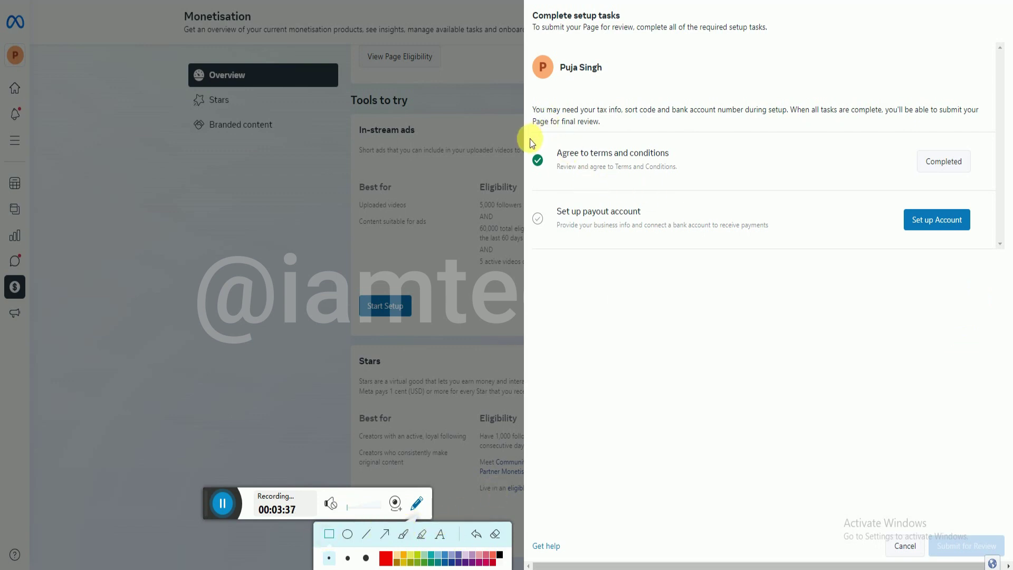
mouse_move(529, 134)
mouse_down()
mouse_move(605, 190)
mouse_move(993, 185)
mouse_up()
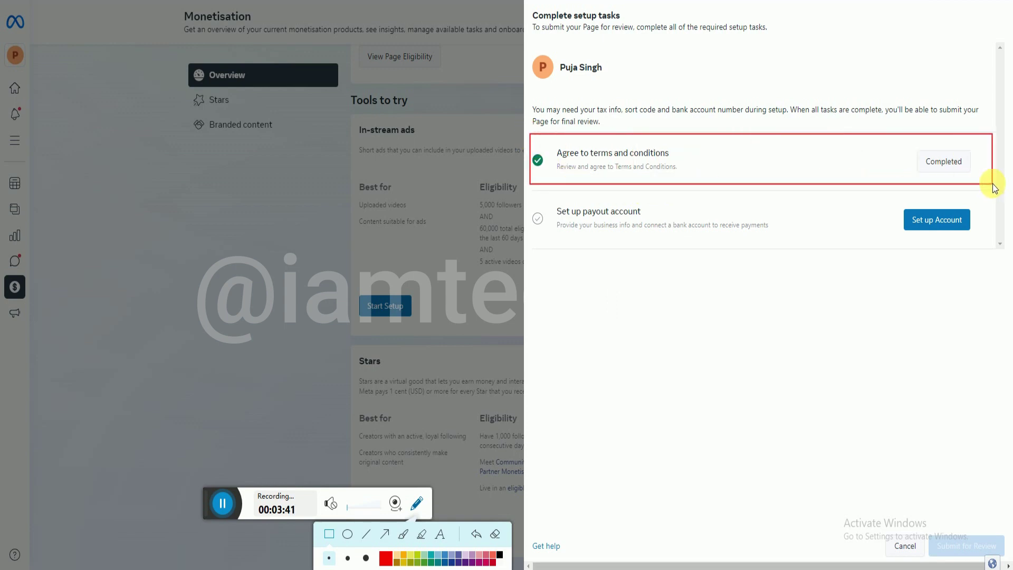
click(477, 534)
click(403, 534)
drag(621, 193, 530, 208)
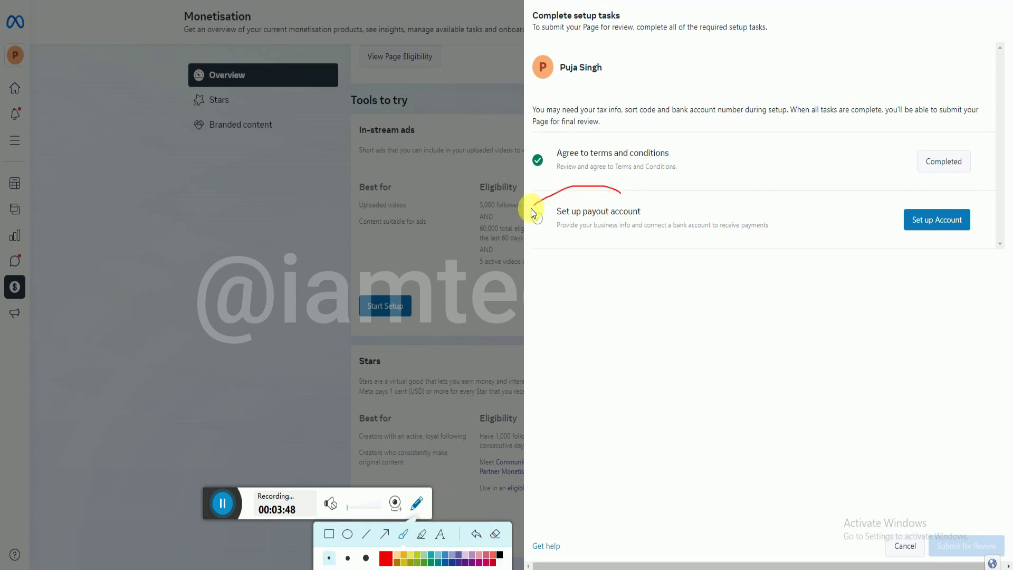
mouse_move(588, 270)
mouse_down()
mouse_move(771, 212)
mouse_move(679, 194)
mouse_move(608, 205)
mouse_up()
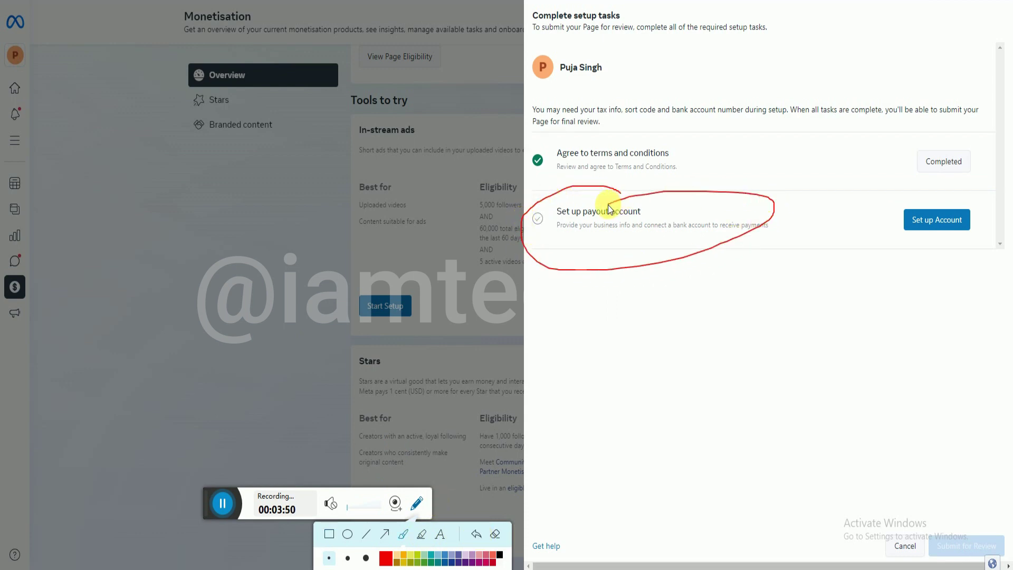
drag(892, 265, 985, 203)
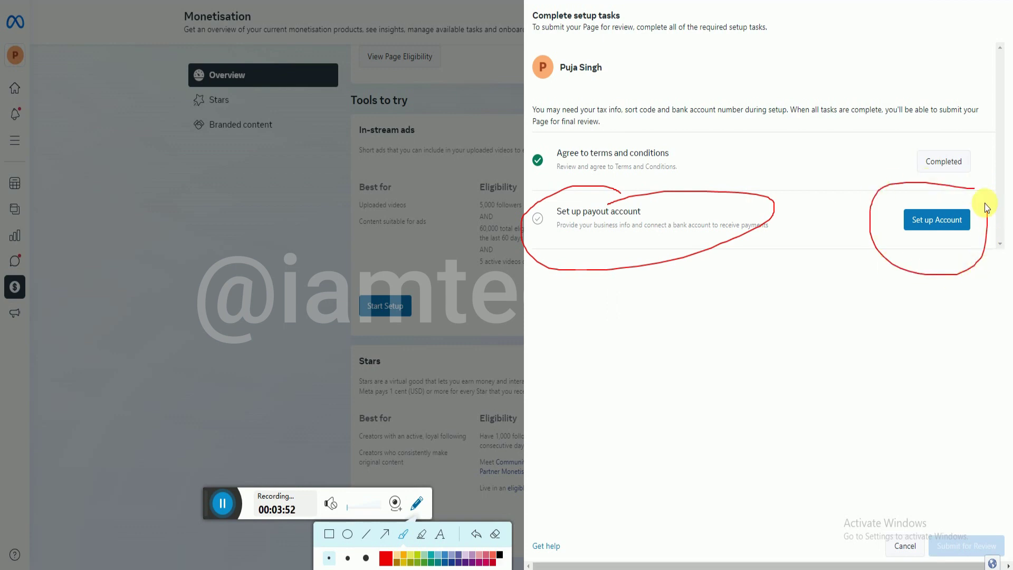
click(476, 534)
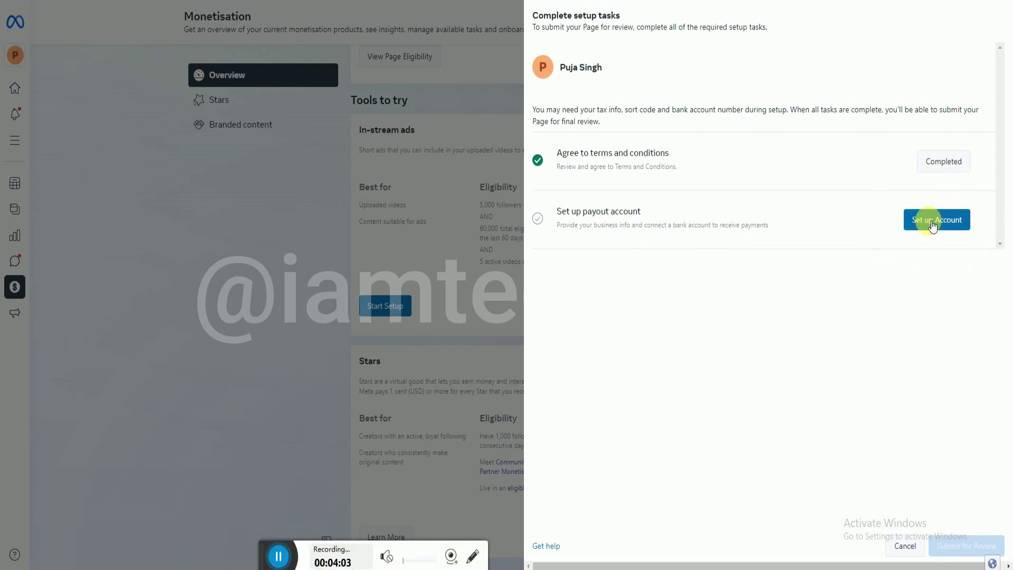
Start the payout account setup for the creator Page and proceed to the form for basic personal information
click(962, 220)
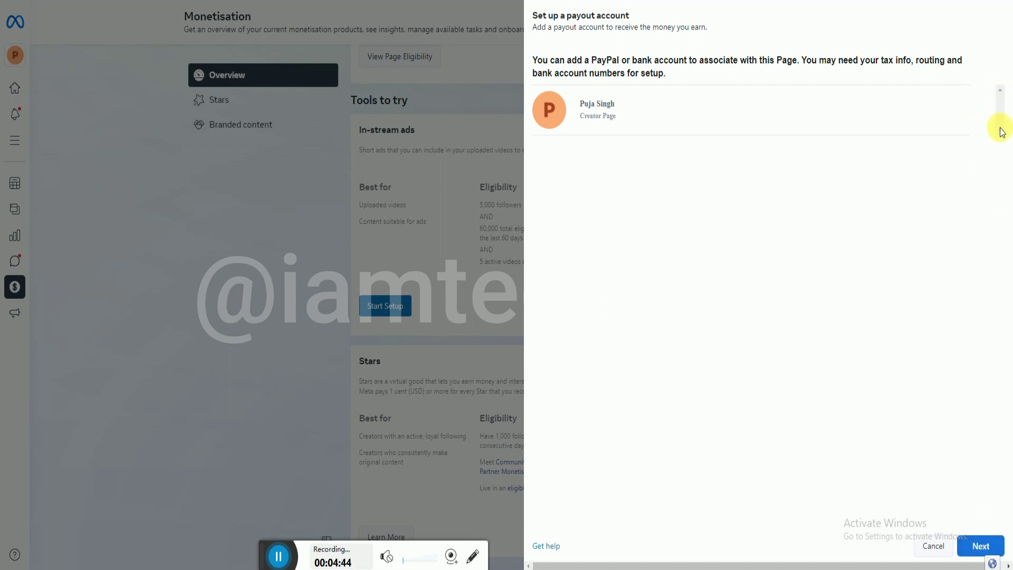
mouse_move(843, 451)
mouse_down()
mouse_move(924, 499)
mouse_move(887, 520)
mouse_up()
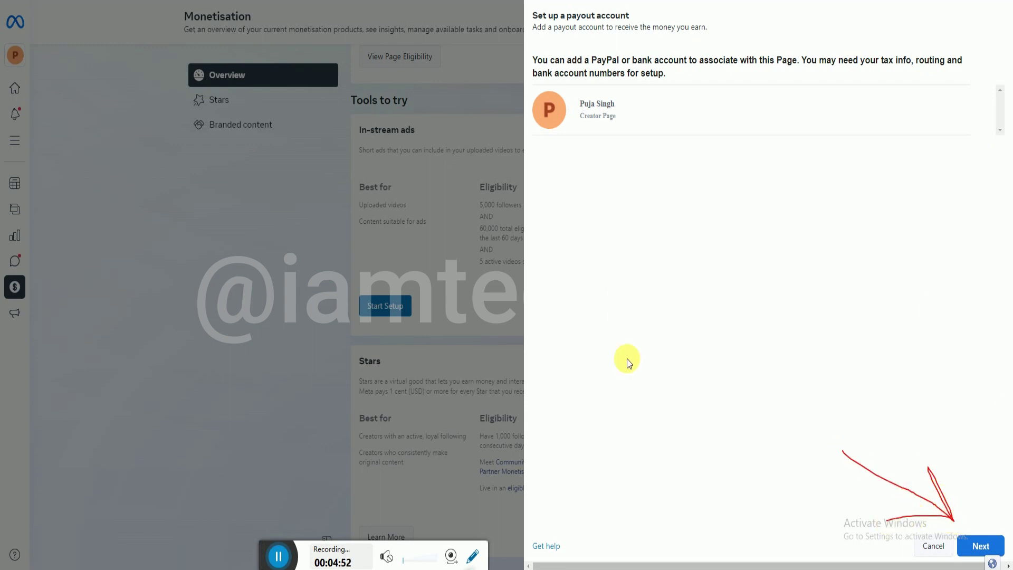
click(472, 555)
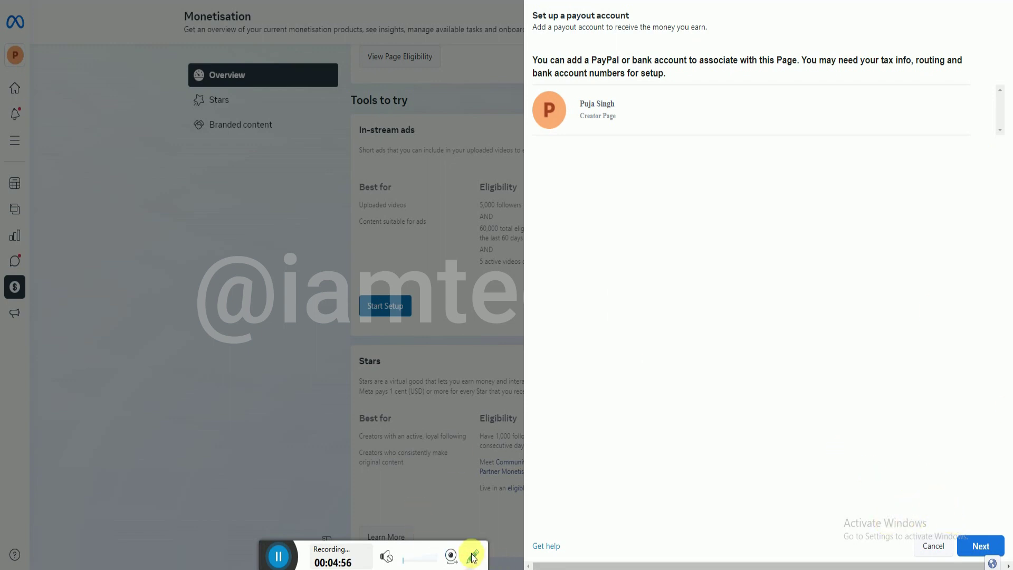
click(982, 547)
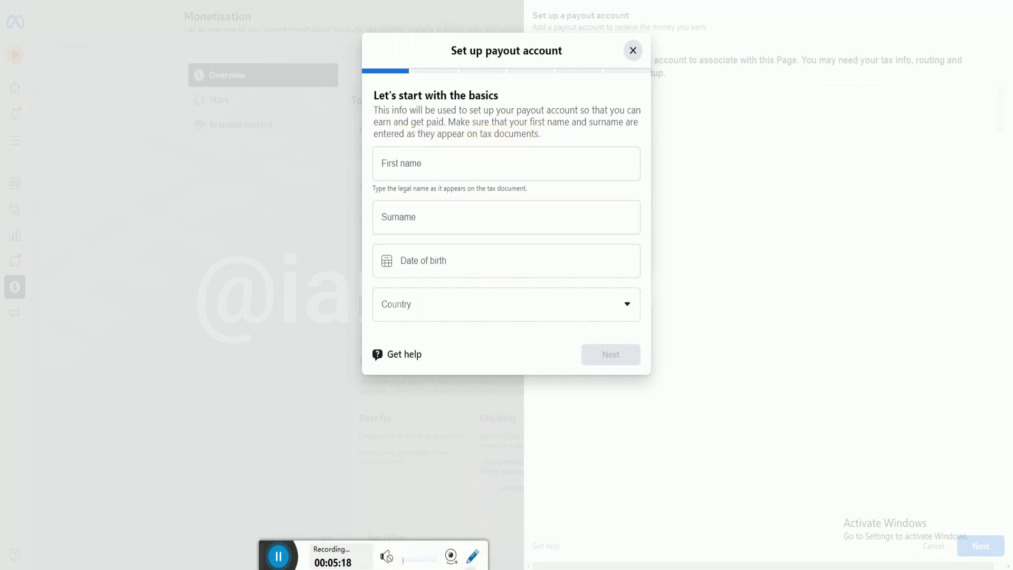
mouse_move(365, 84)
mouse_down()
mouse_move(533, 279)
mouse_move(644, 330)
mouse_up()
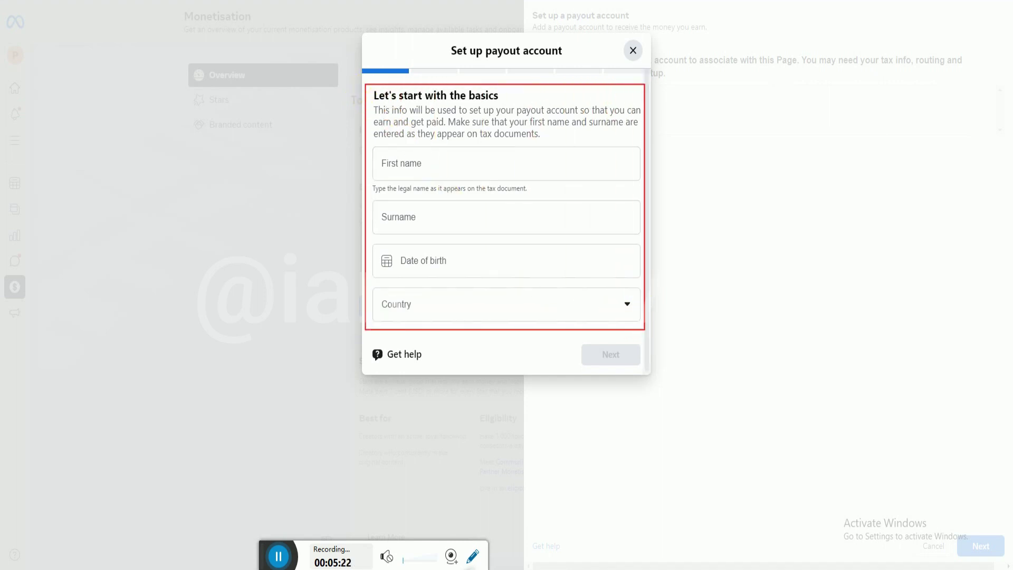
click(473, 555)
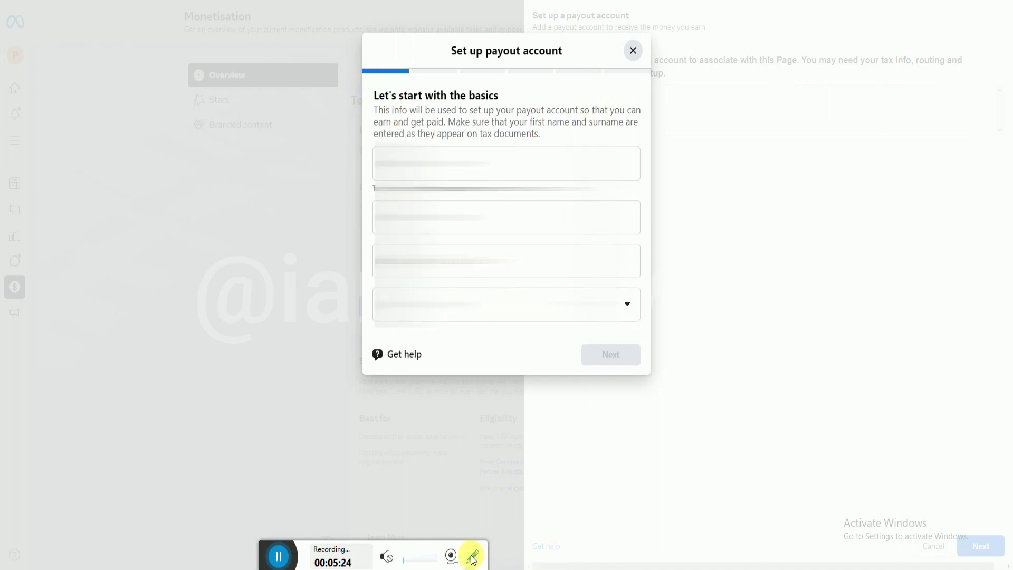
Fill in the first name and surname from the saved autofill entry and set the date of birth
click(427, 164)
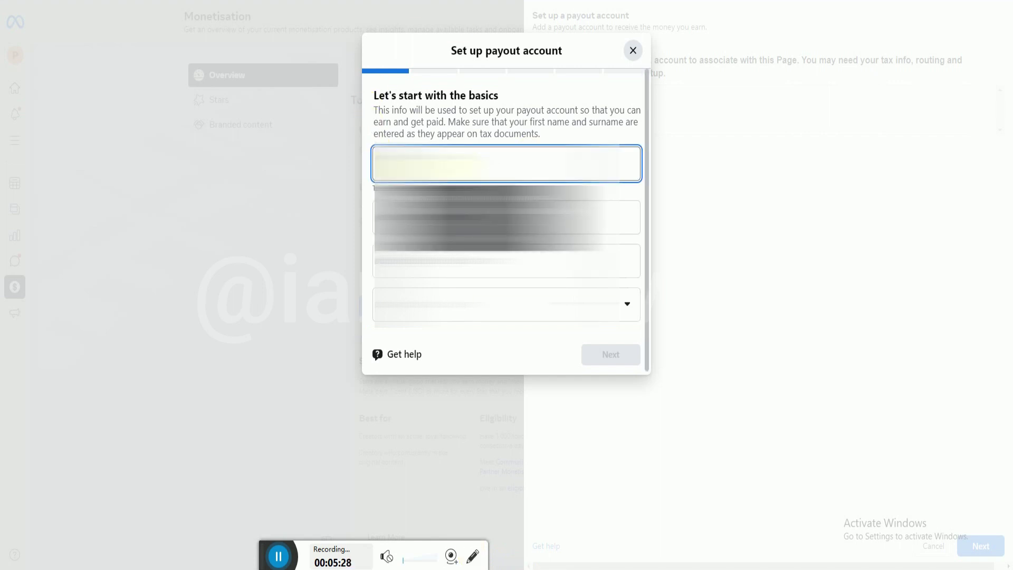
key(Down)
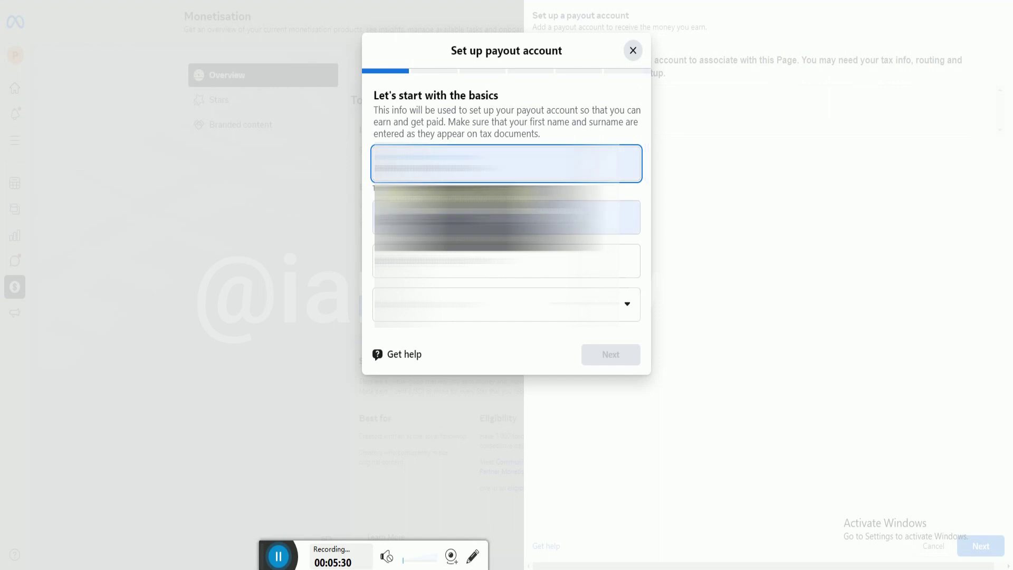
key(Return)
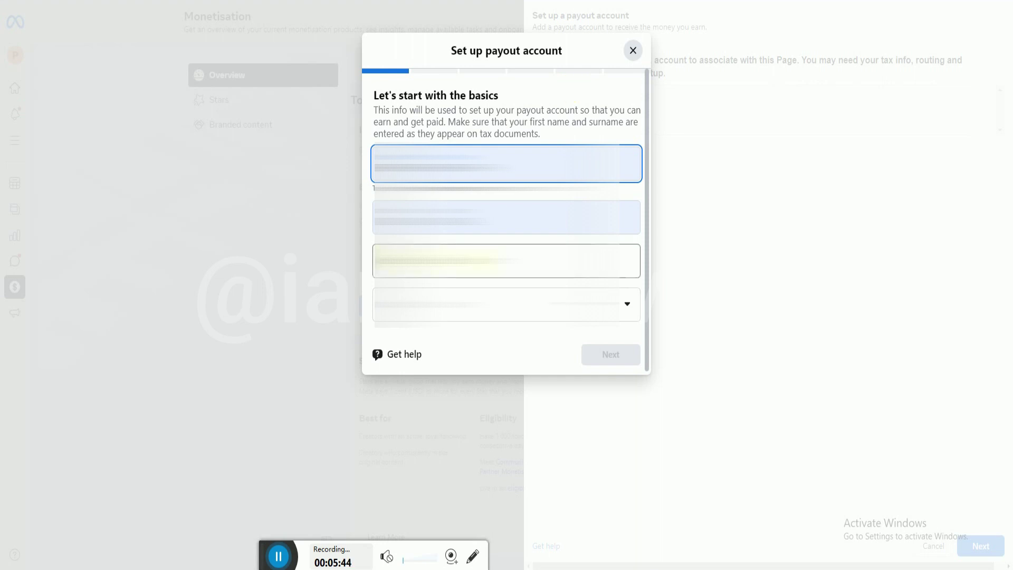
click(441, 261)
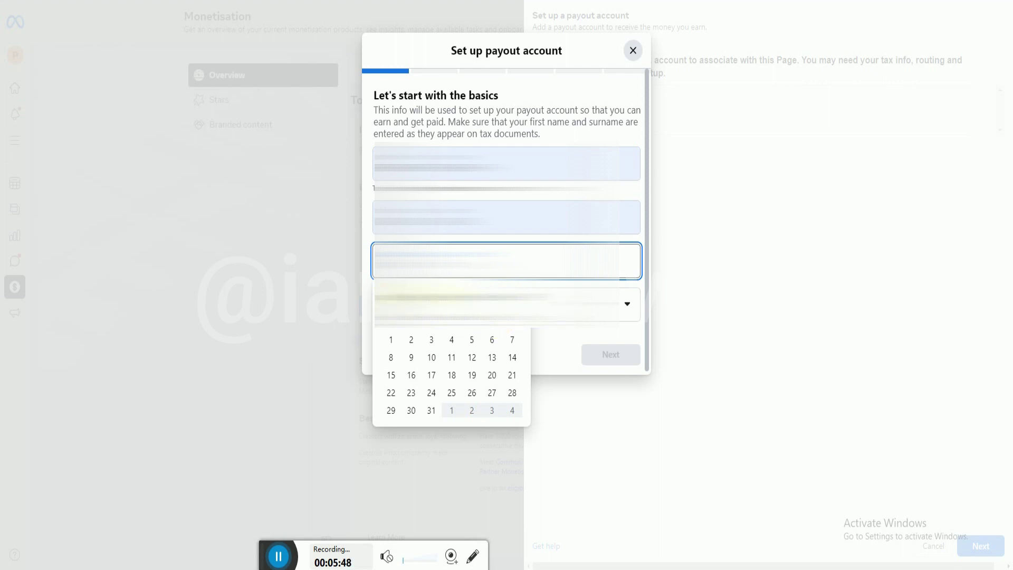
scroll(451, 374, up, 3)
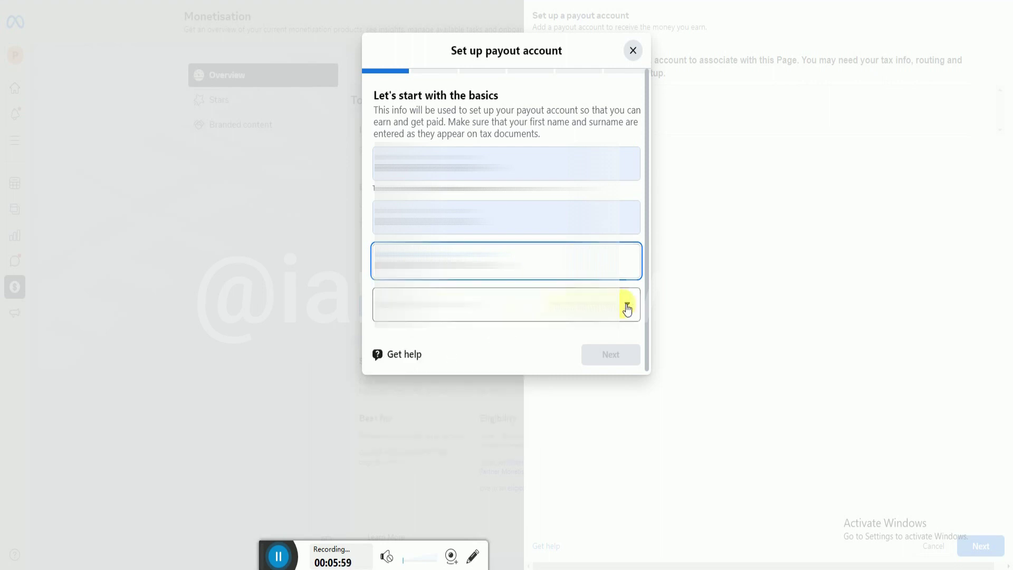
Set the country to India in the basic information and proceed to the business info
click(627, 309)
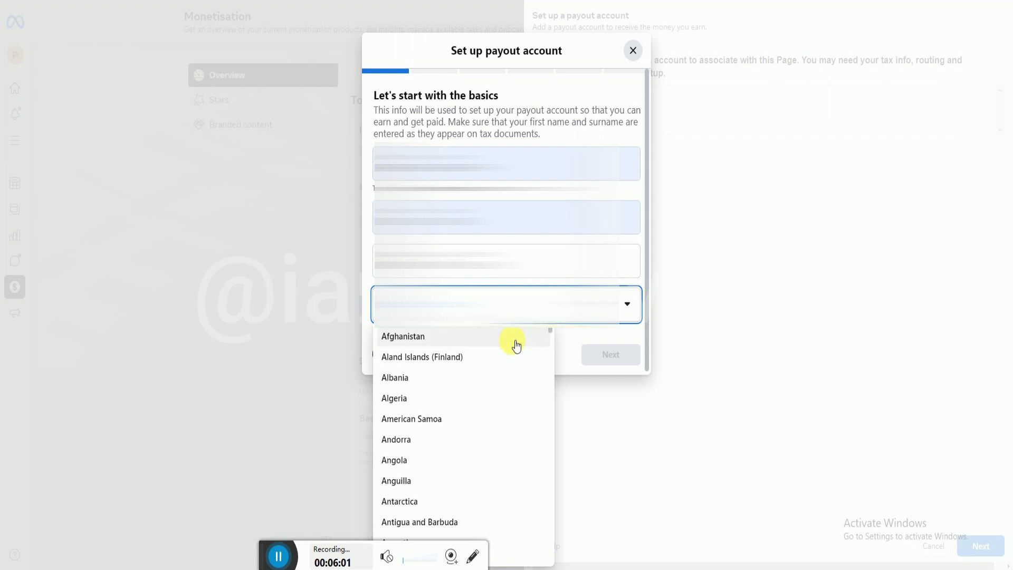
scroll(480, 362, down, 15)
key(i)
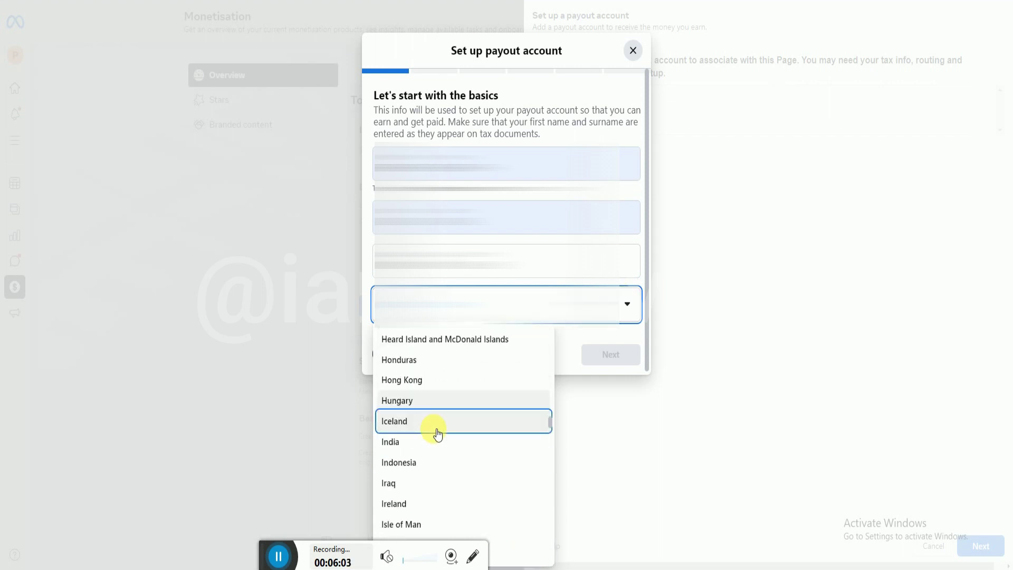
click(406, 396)
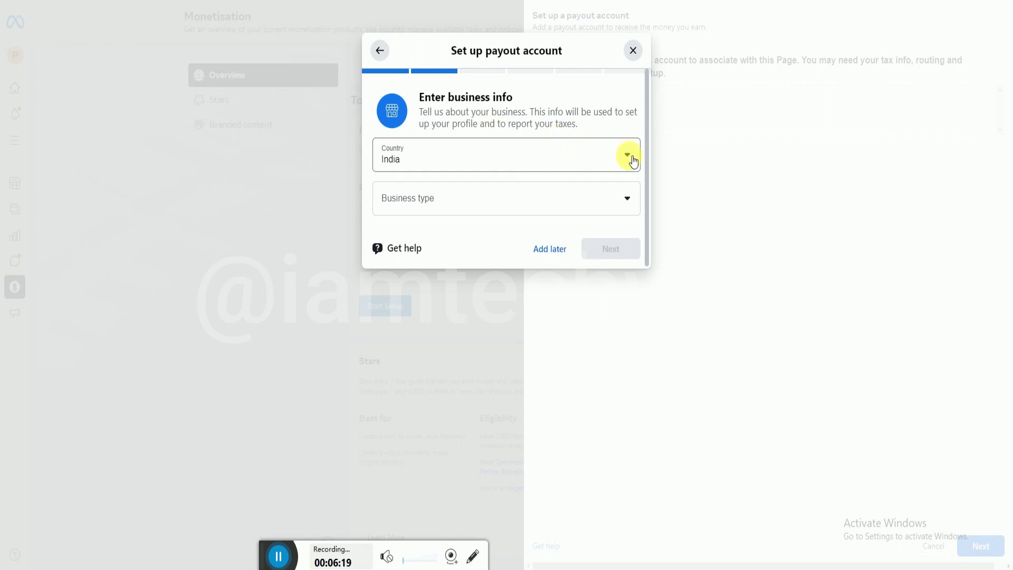
Set the business type to Individual and proceed to the personal info form
click(631, 201)
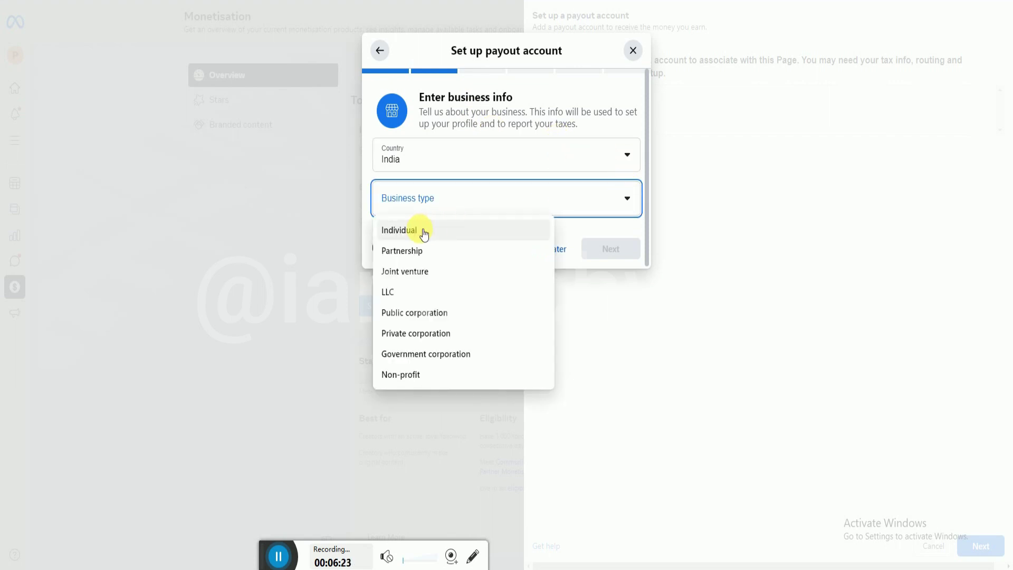
click(471, 556)
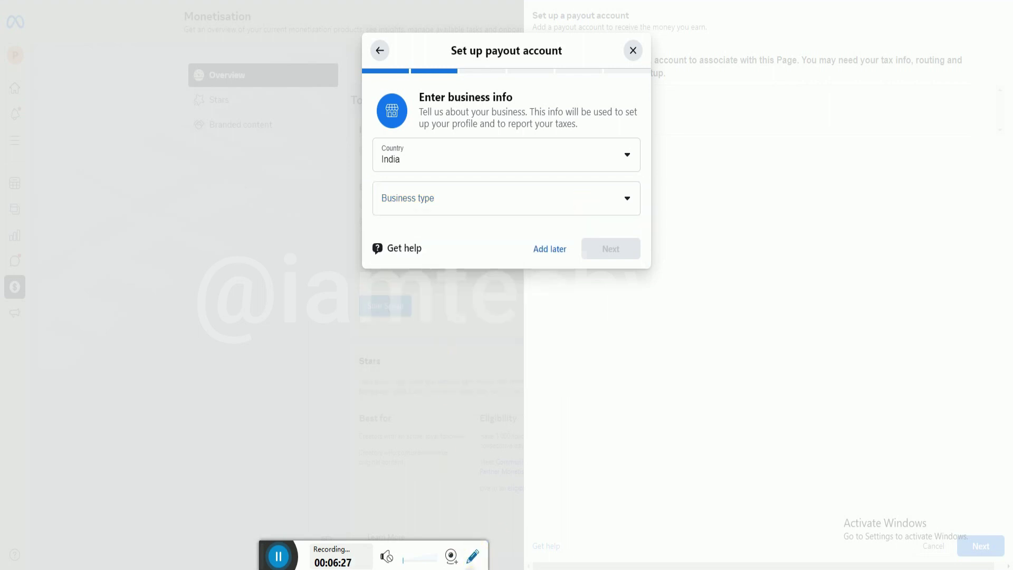
click(628, 199)
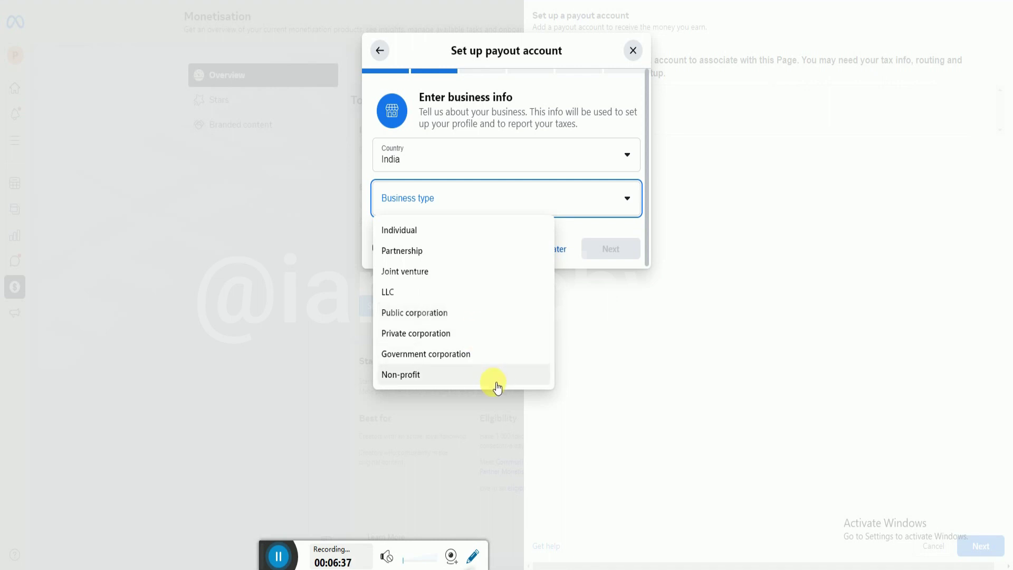
click(428, 232)
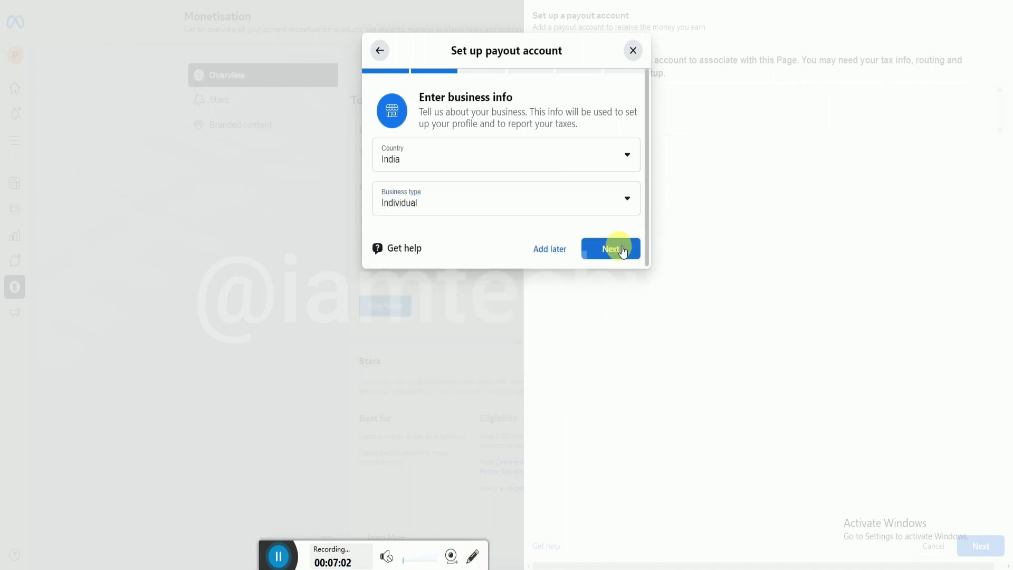
click(616, 249)
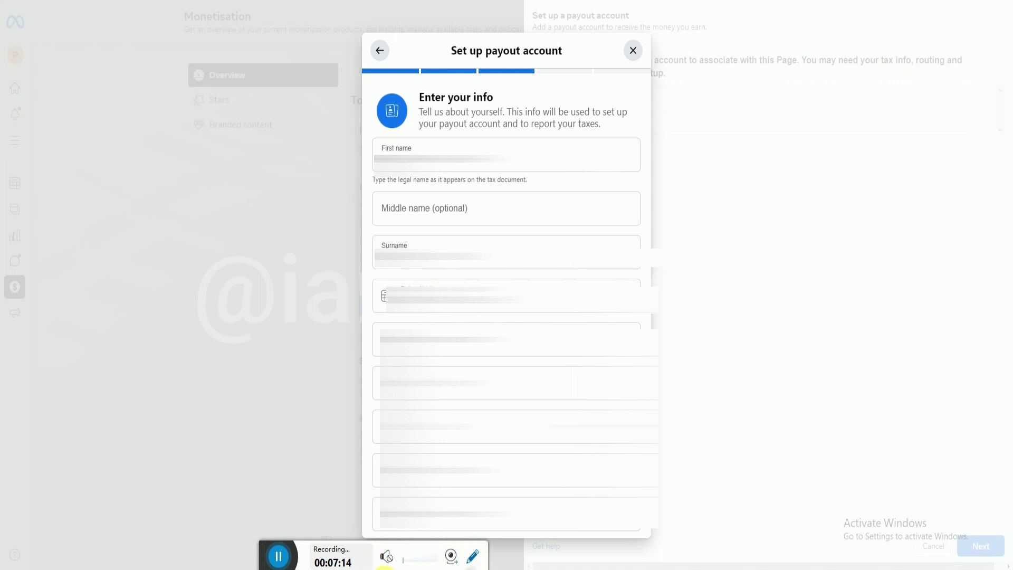
Fill in the personal info form's name, address and contact fields from the saved autofill entry
drag(368, 86, 496, 467)
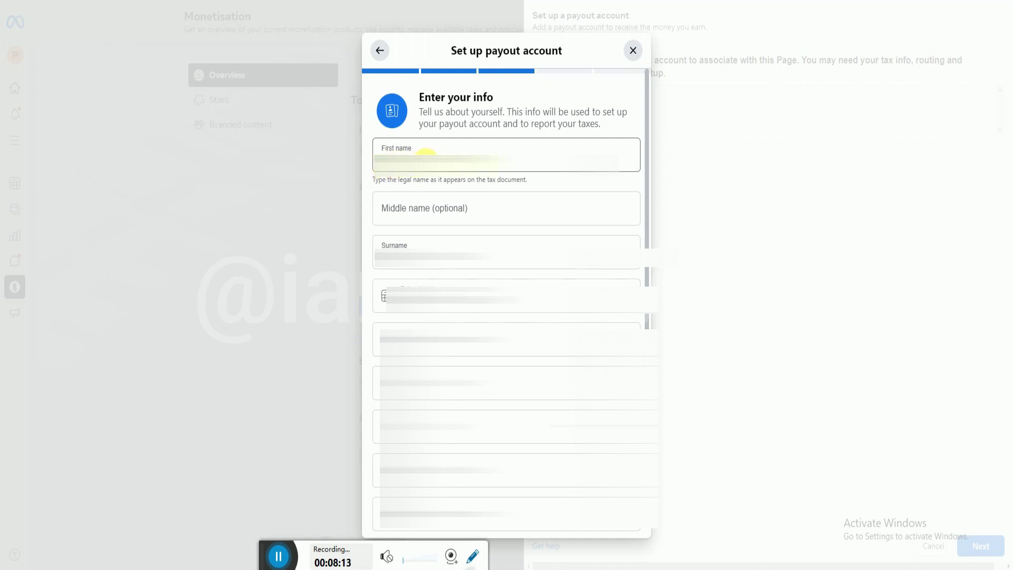
click(407, 246)
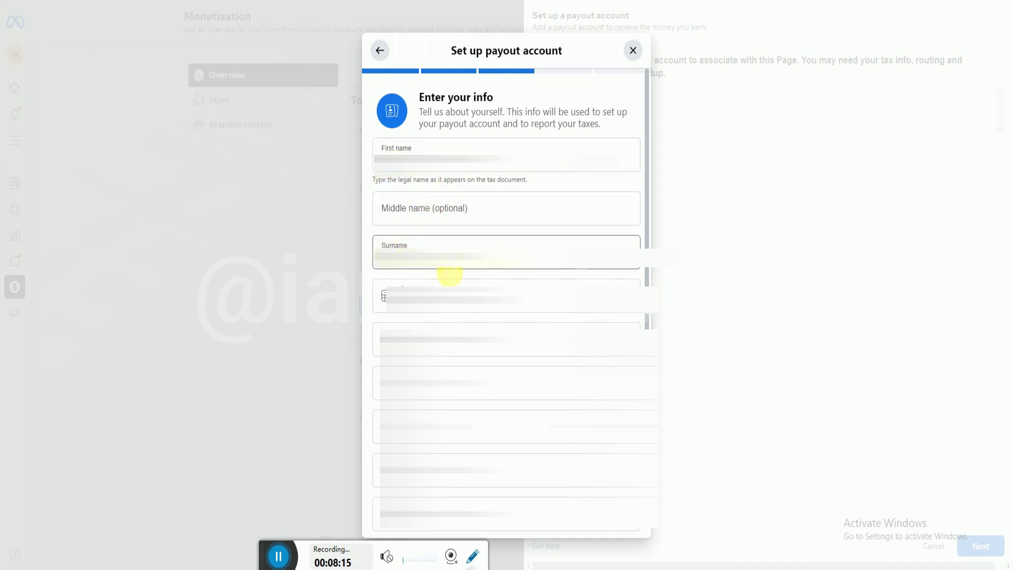
click(463, 285)
click(438, 329)
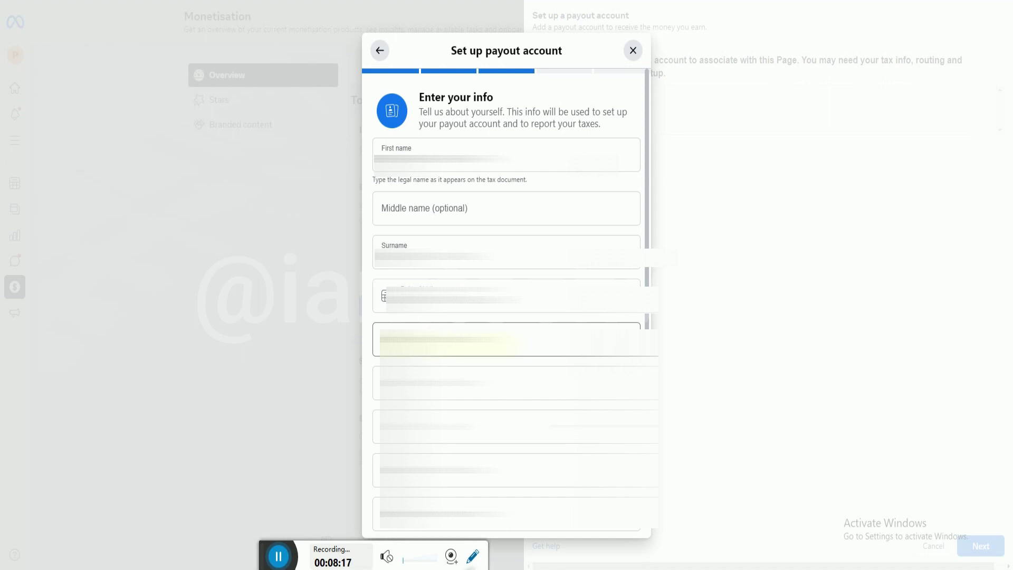
click(448, 340)
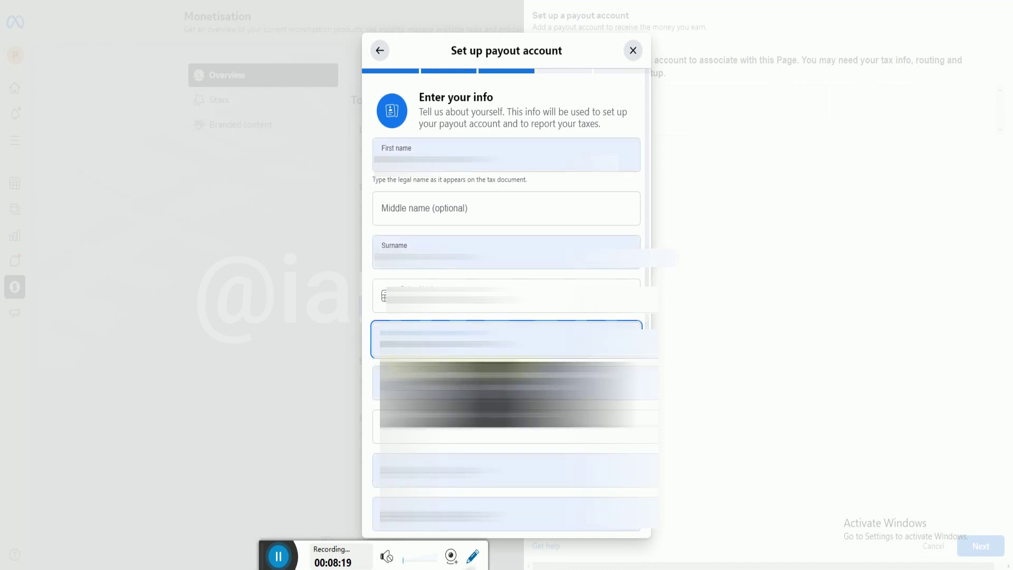
click(465, 380)
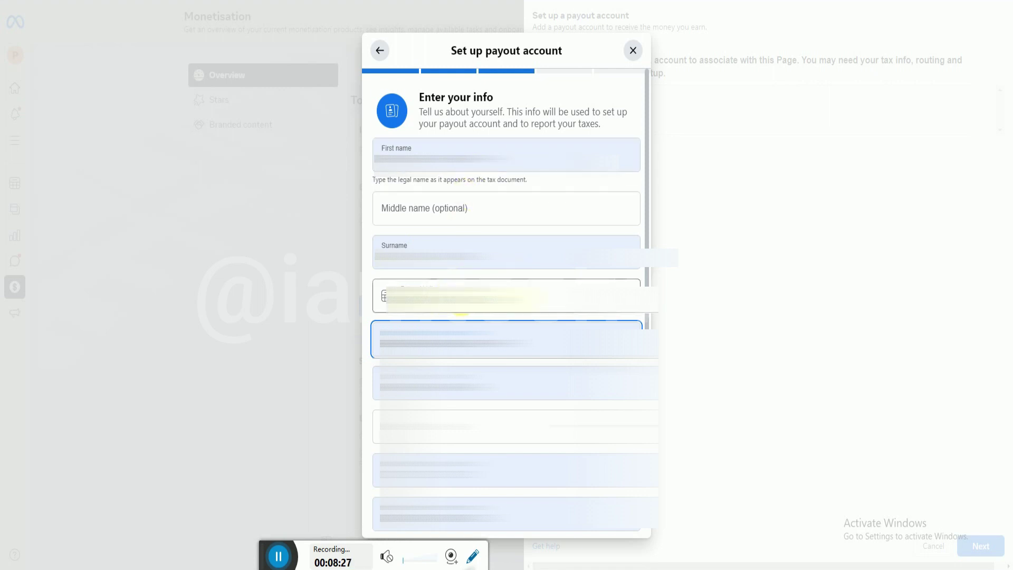
Select the account owner's state in the address section of the personal info form
scroll(460, 310, down, 2)
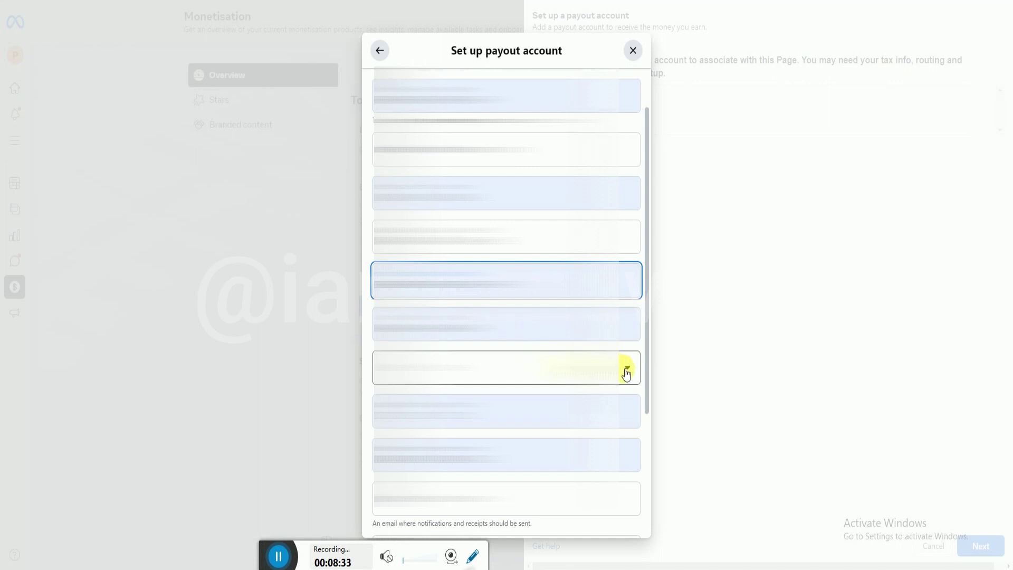
click(627, 371)
key(Up)
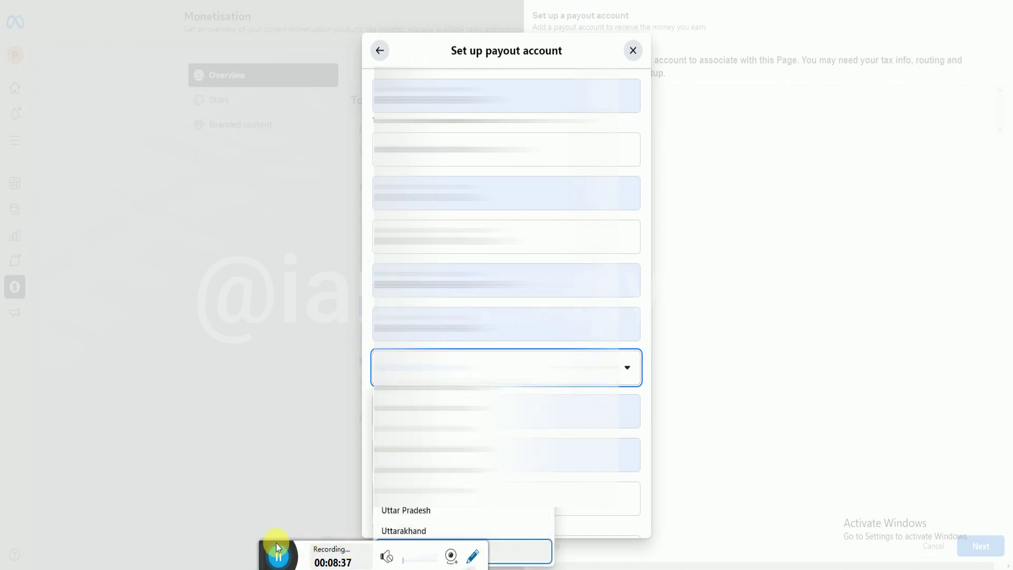
drag(264, 550, 41, 532)
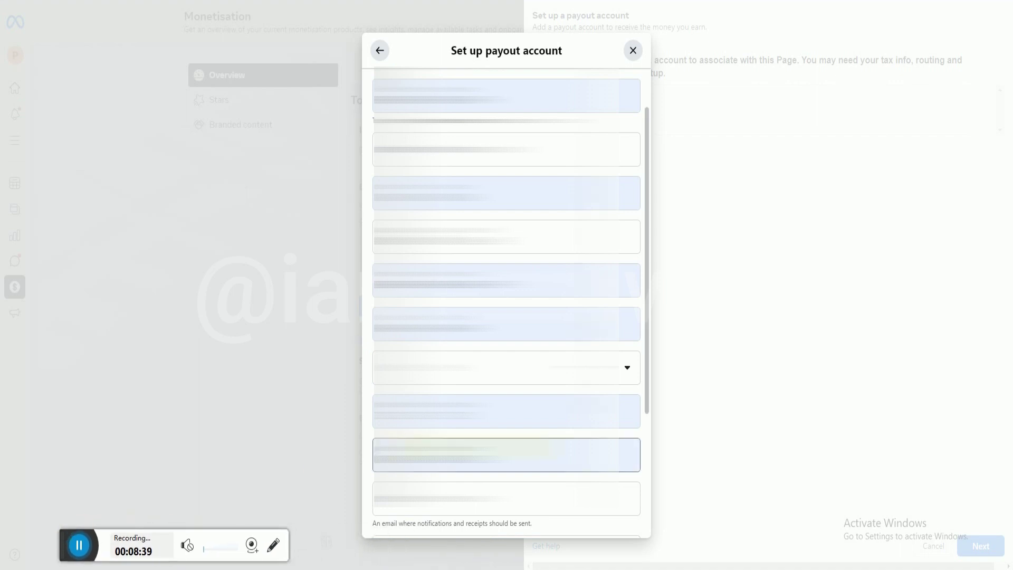
click(501, 367)
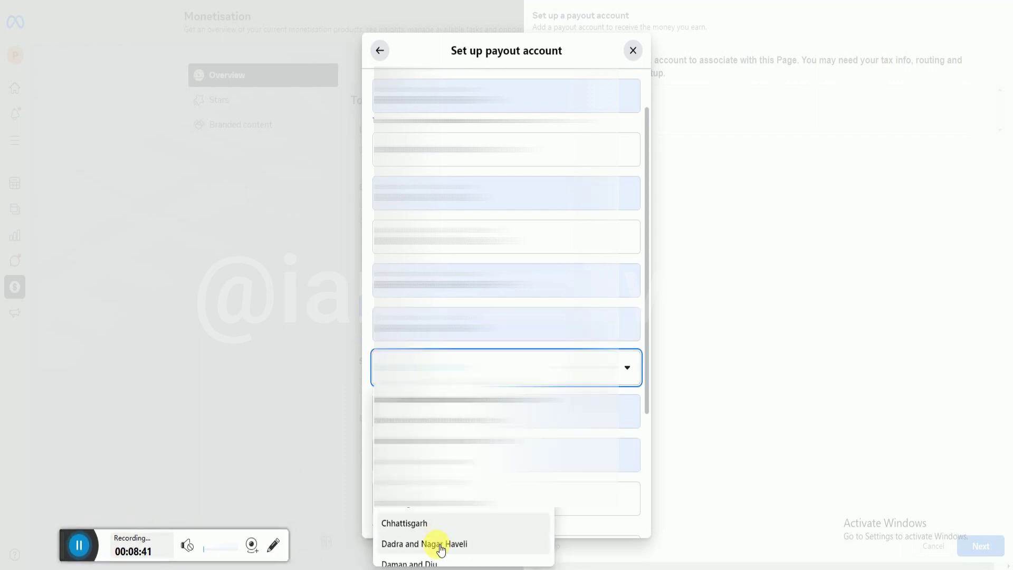
scroll(453, 527, down, 10)
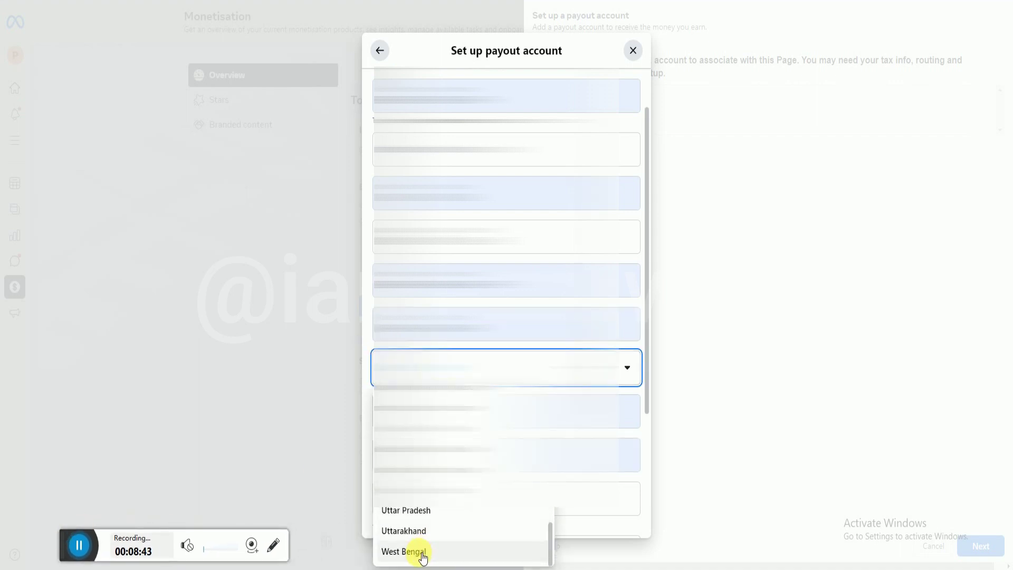
click(418, 550)
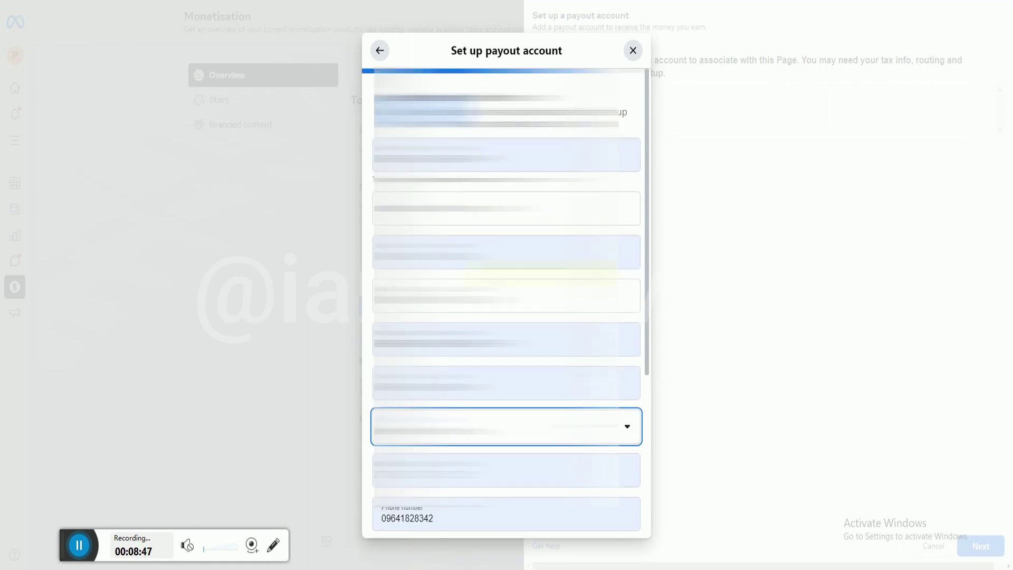
Enter the Tax Identification Number, tick the checkbox below the tax fields and proceed to the payout method choice
scroll(506, 303, down, 3)
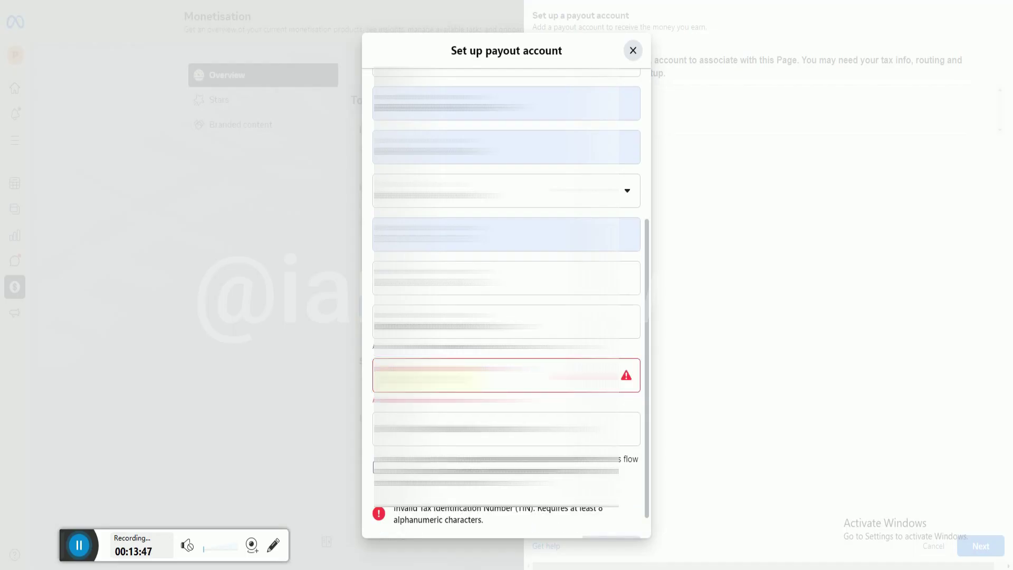
click(506, 375)
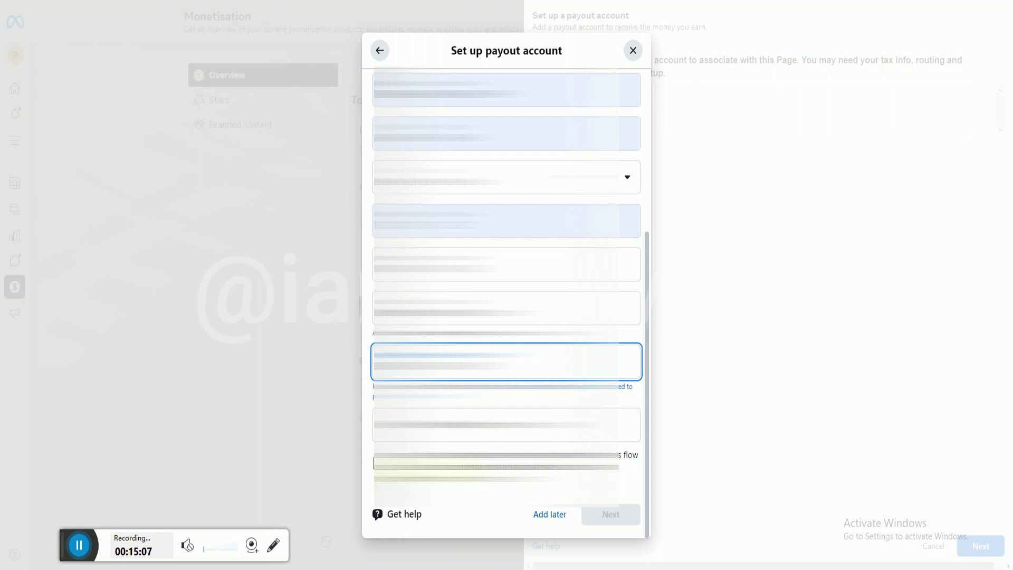
click(374, 464)
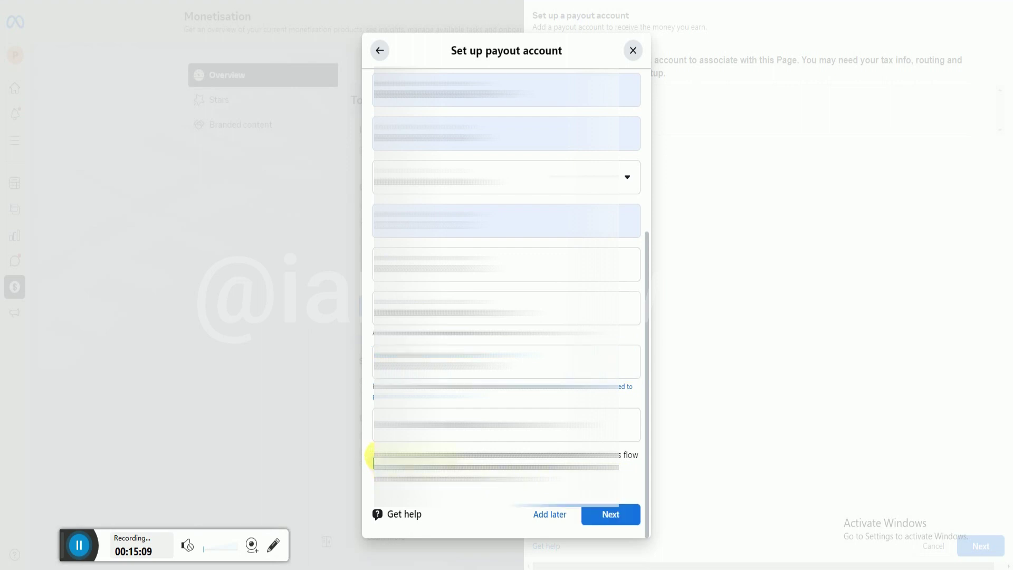
click(625, 515)
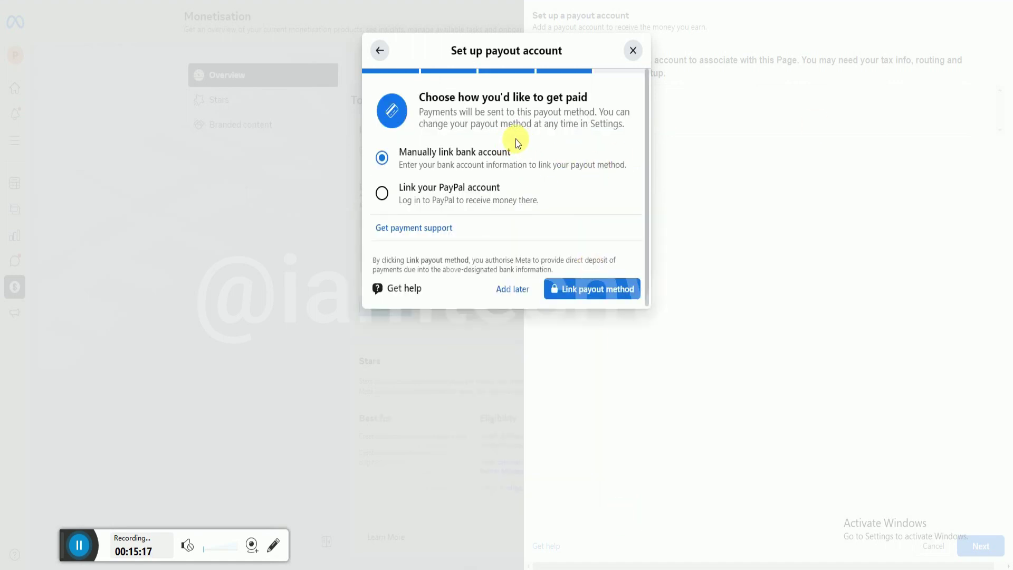
click(275, 546)
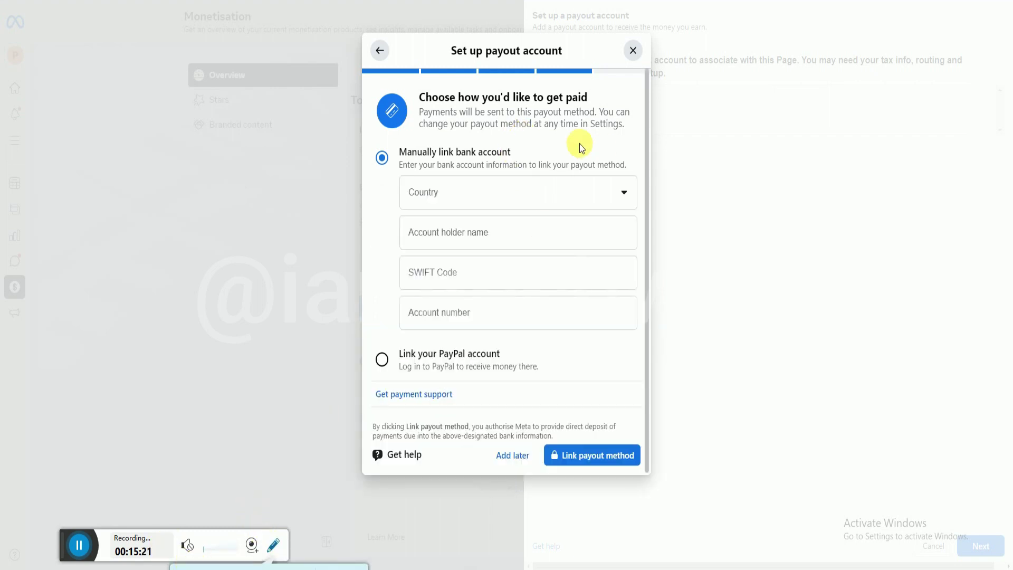
mouse_move(370, 141)
mouse_down()
mouse_move(614, 337)
mouse_move(642, 343)
mouse_up()
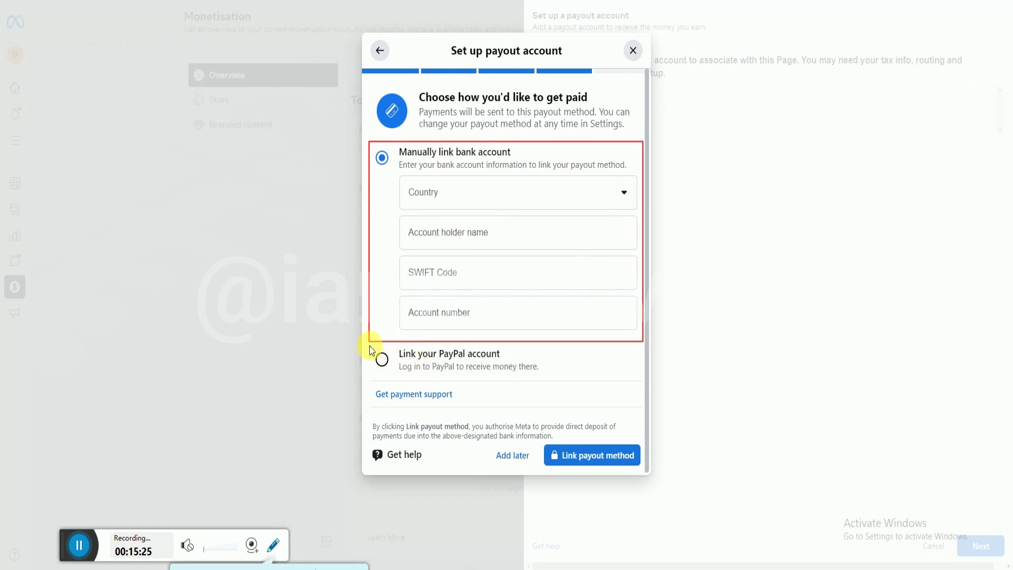
mouse_move(370, 346)
mouse_down()
mouse_move(565, 385)
mouse_move(644, 383)
mouse_up()
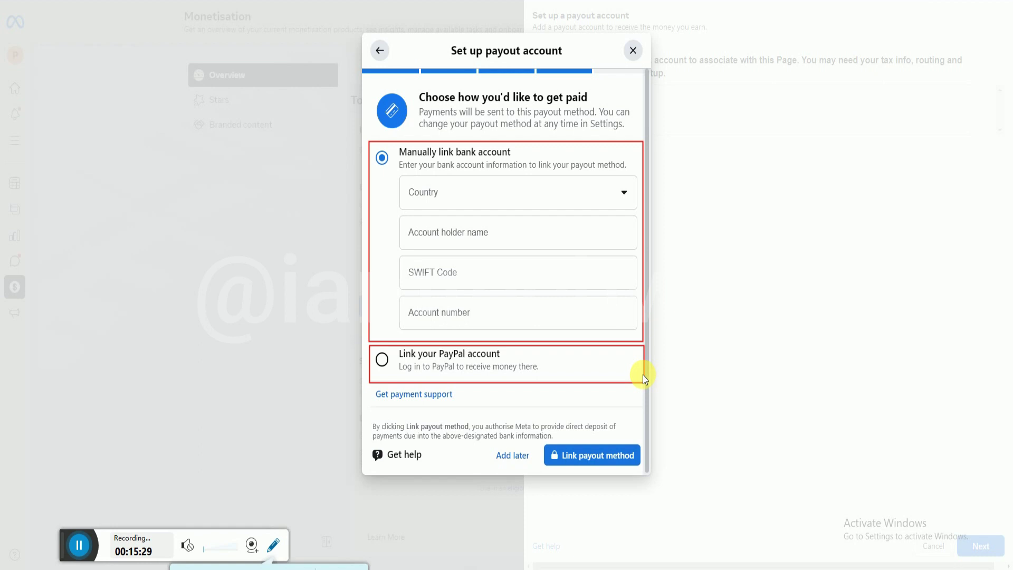
click(330, 567)
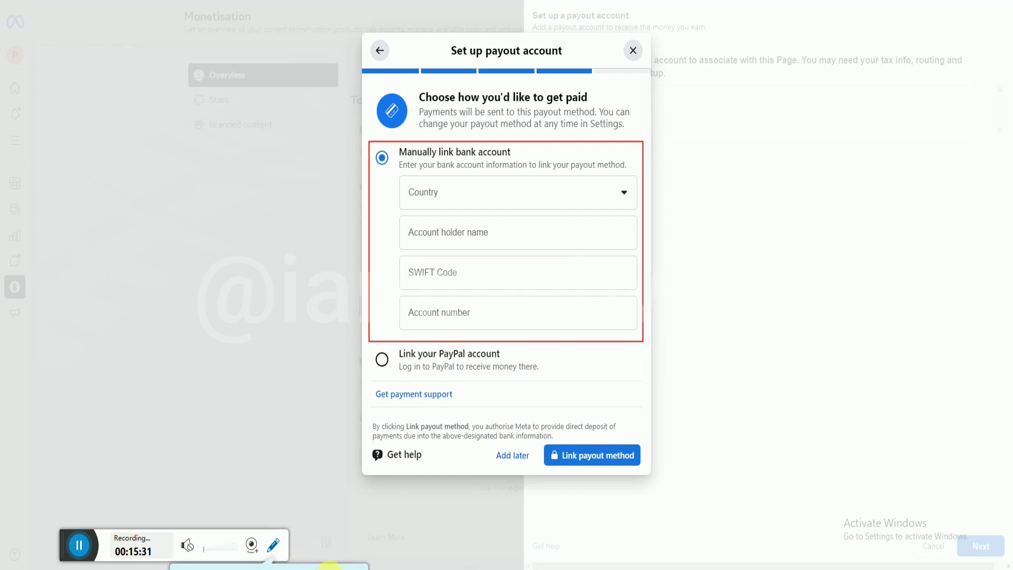
click(332, 565)
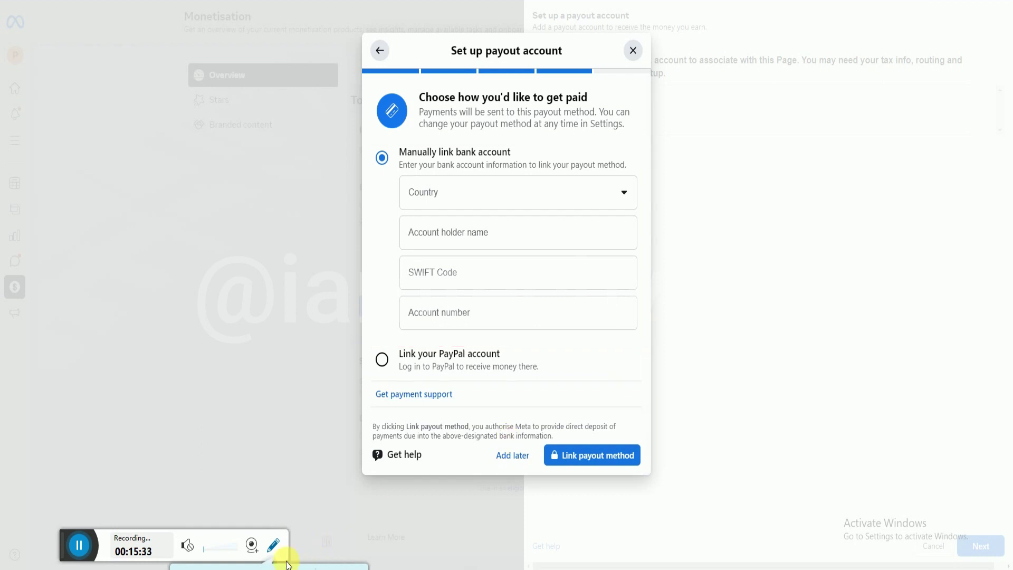
click(274, 543)
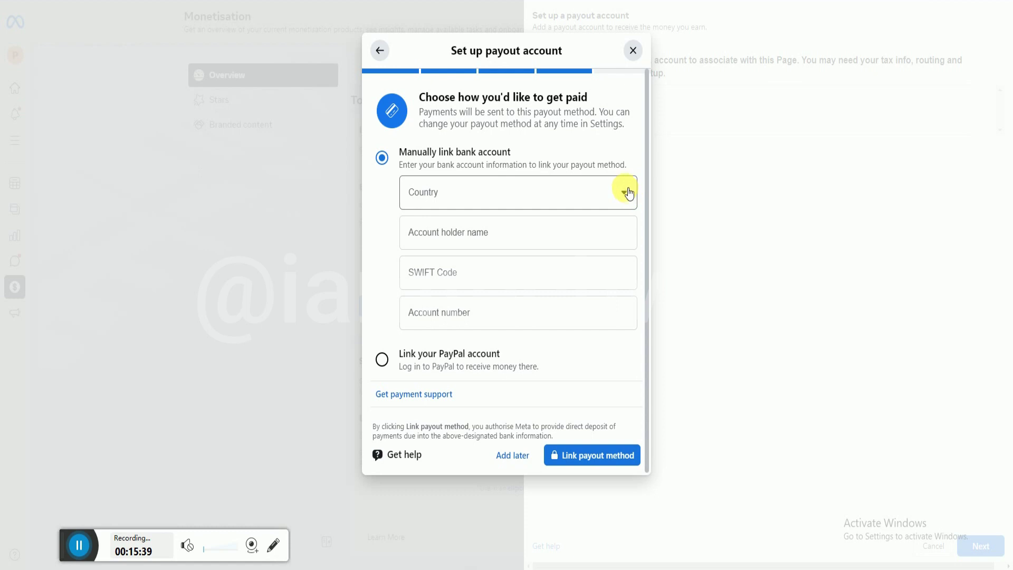
Set the country of the manually linked bank account to India
click(628, 193)
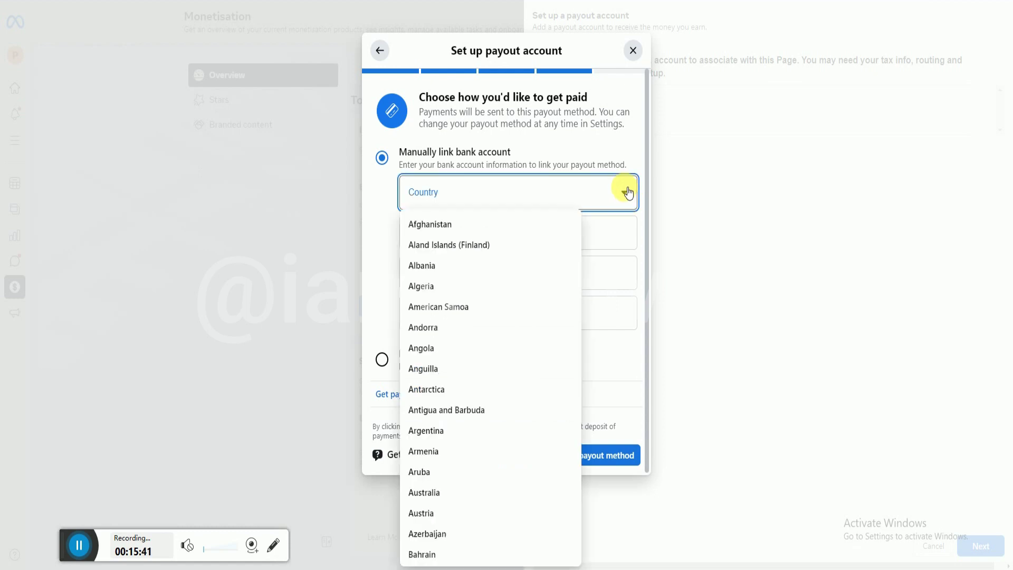
key(i)
key(n)
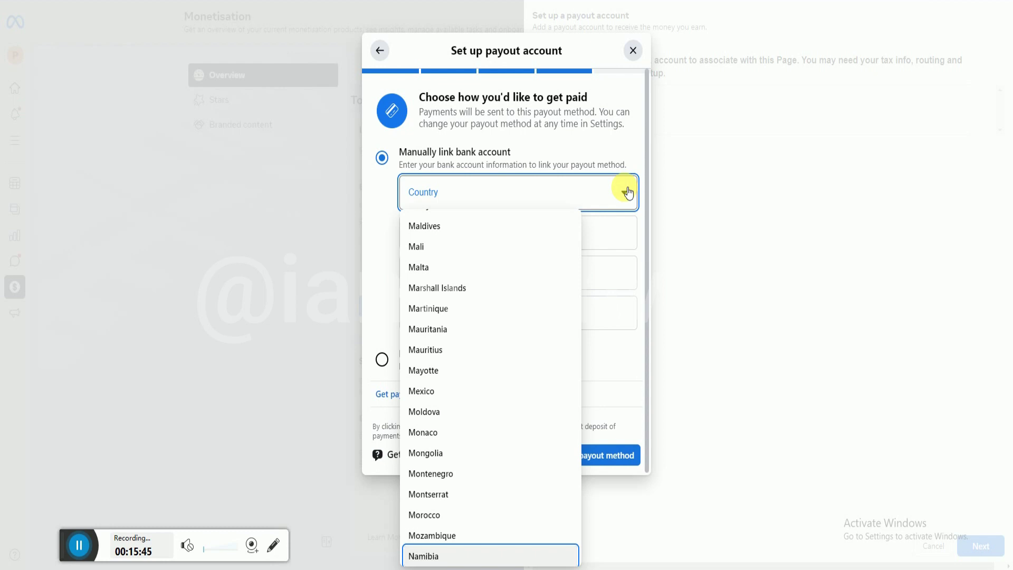
key(i)
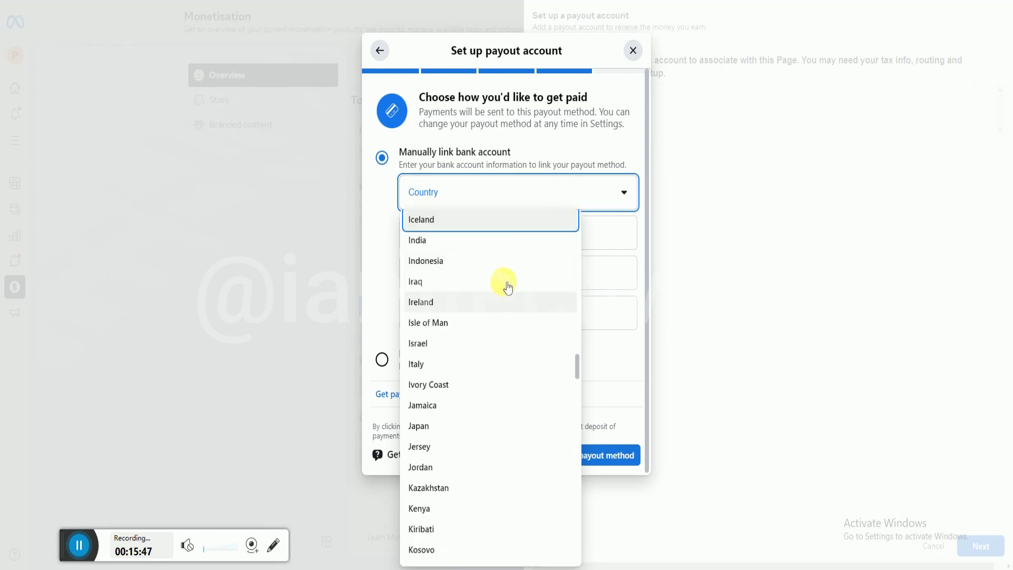
click(558, 239)
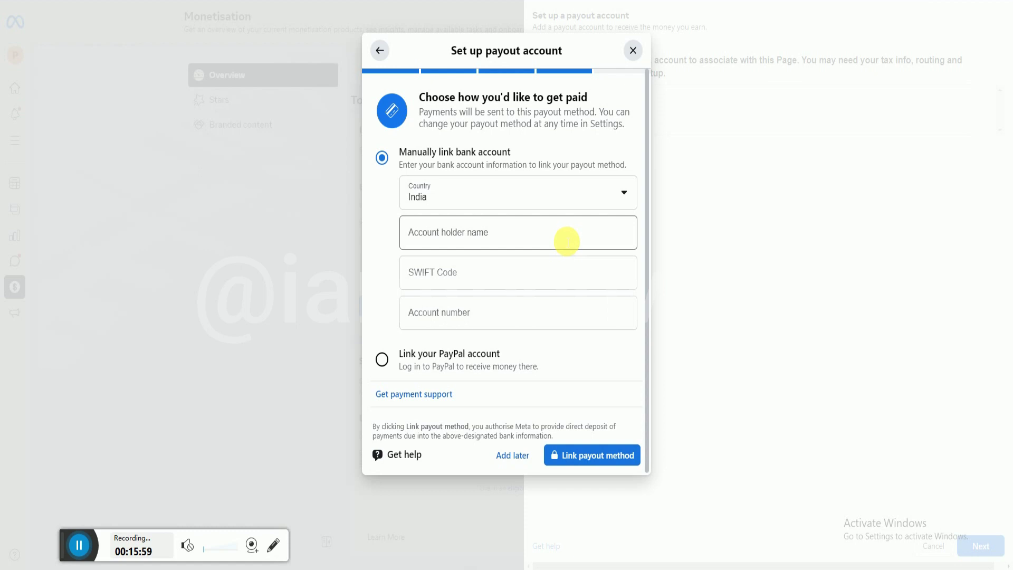
Enter the account holder name, SWIFT code and bank account number, and link the bank account as the payout method
click(460, 233)
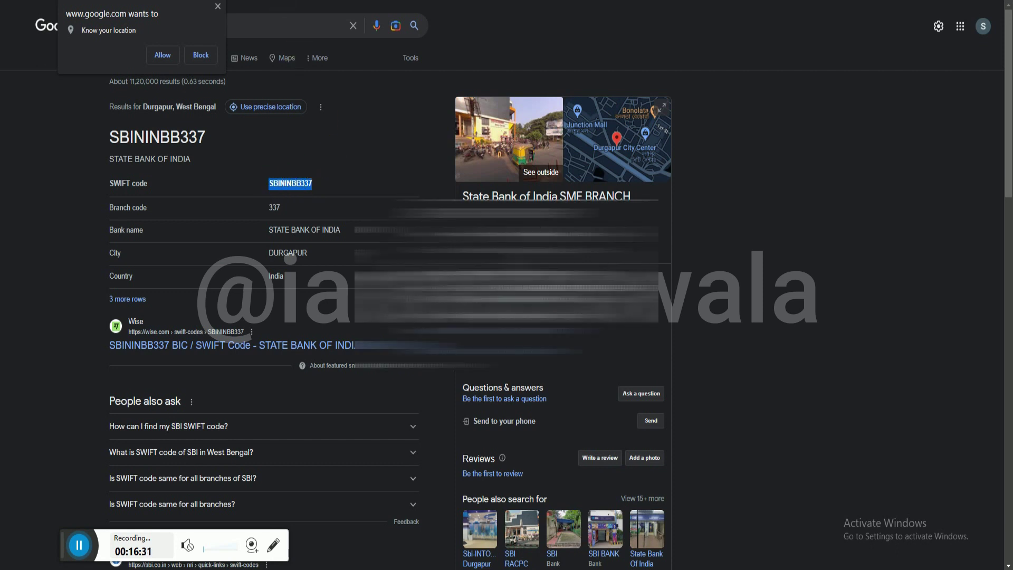
key(alt+Tab)
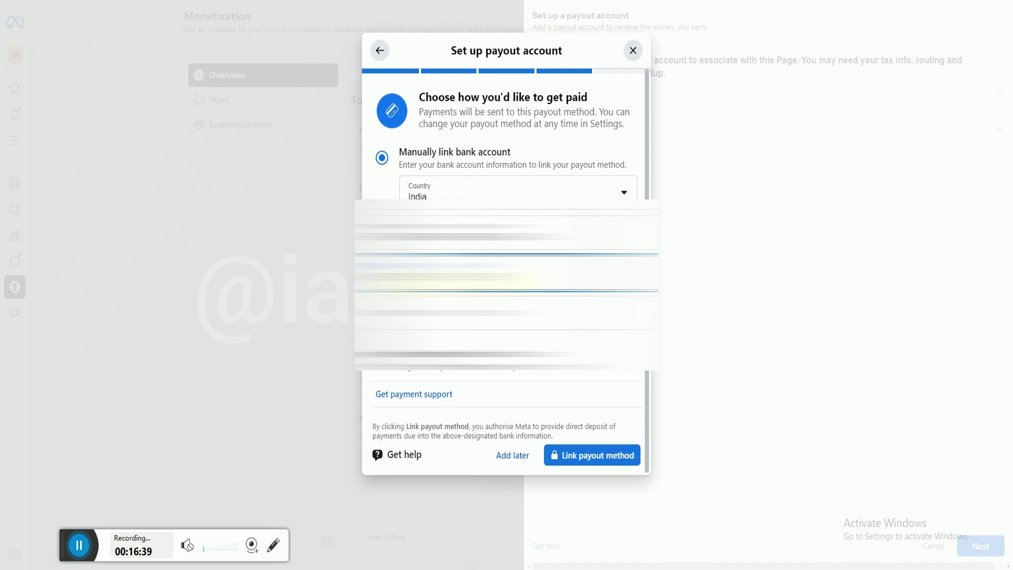
key(alt+Tab)
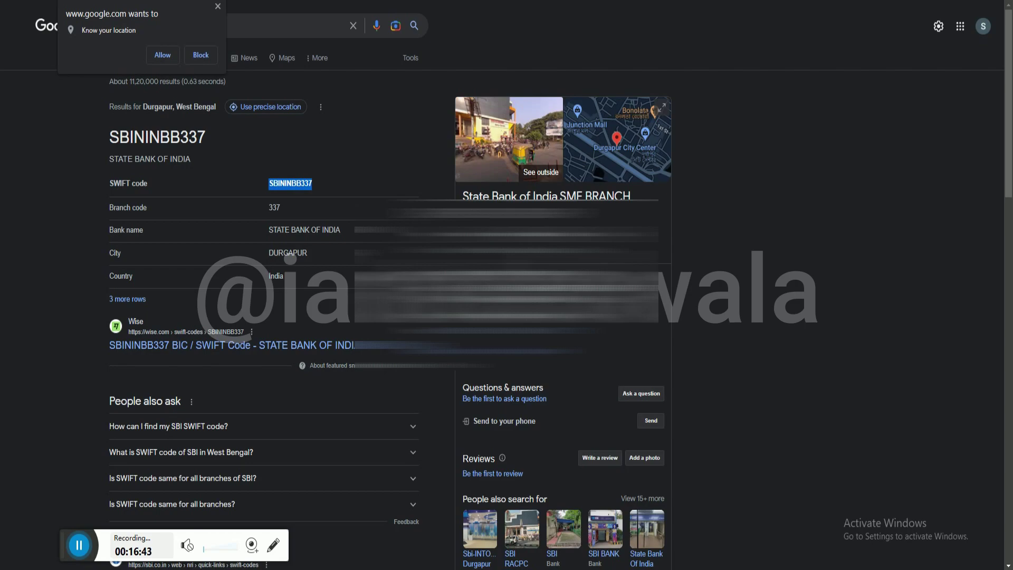
key(alt+Tab)
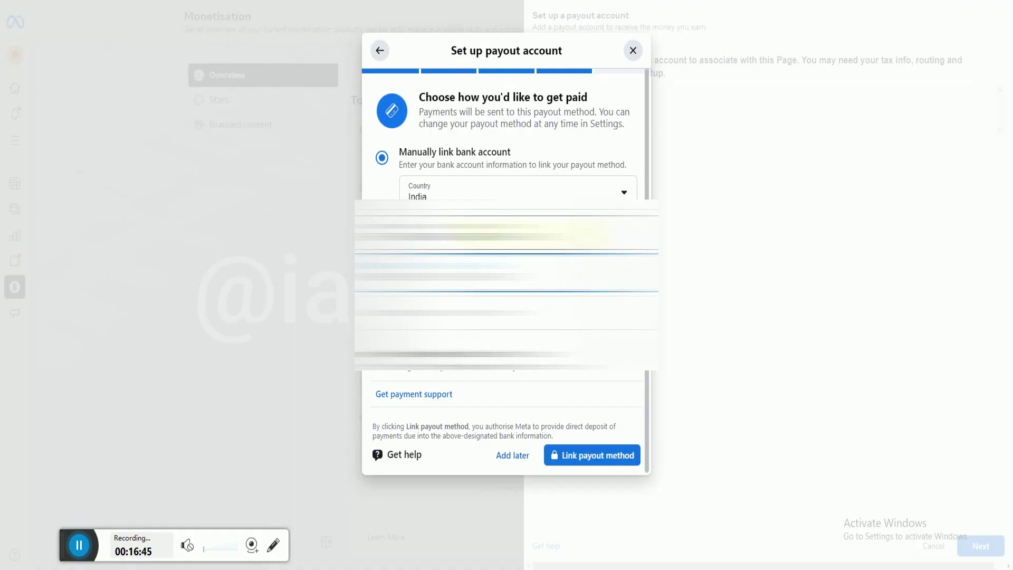
click(507, 312)
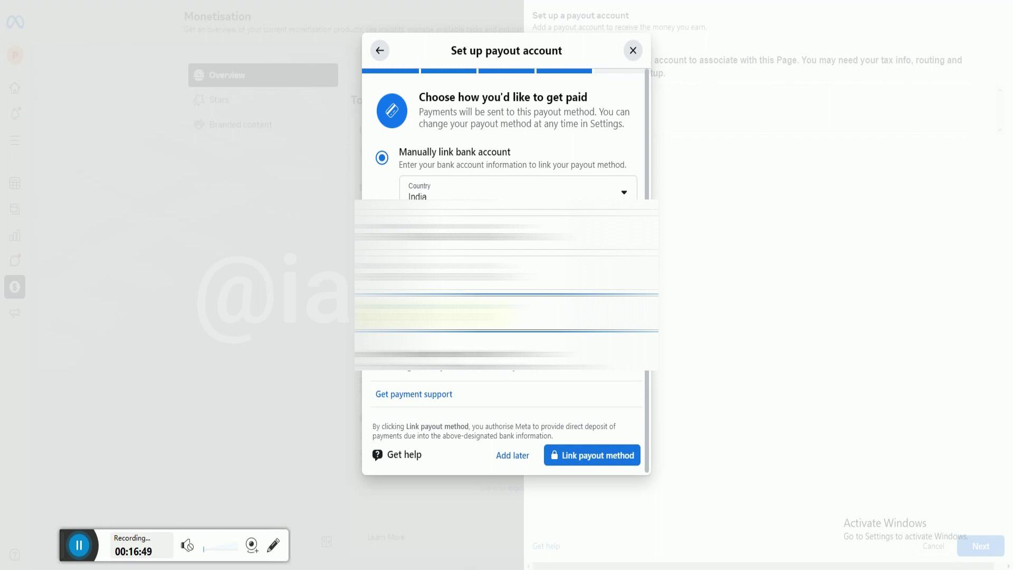
key(ctrl+v)
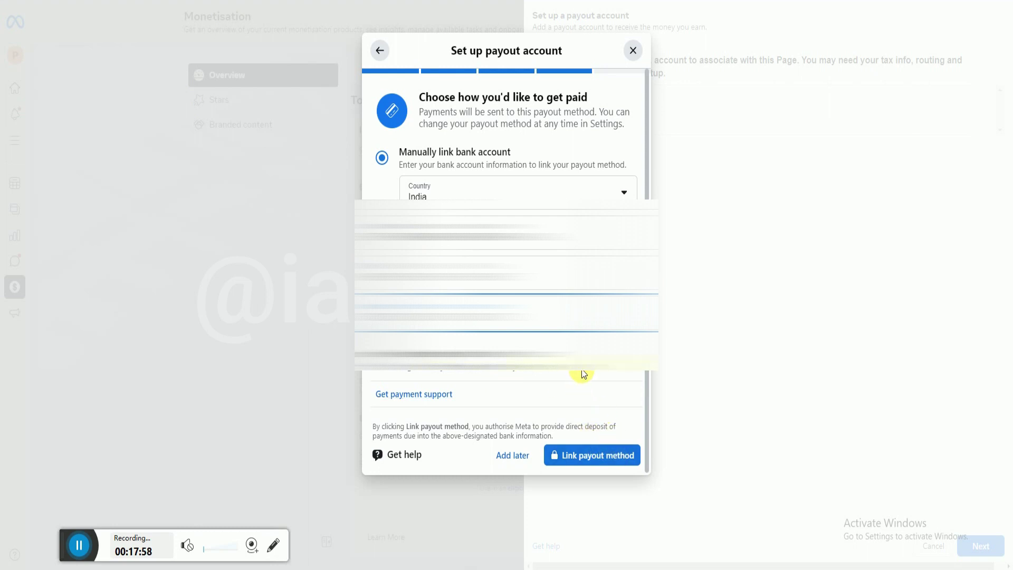
scroll(584, 374, down, 1)
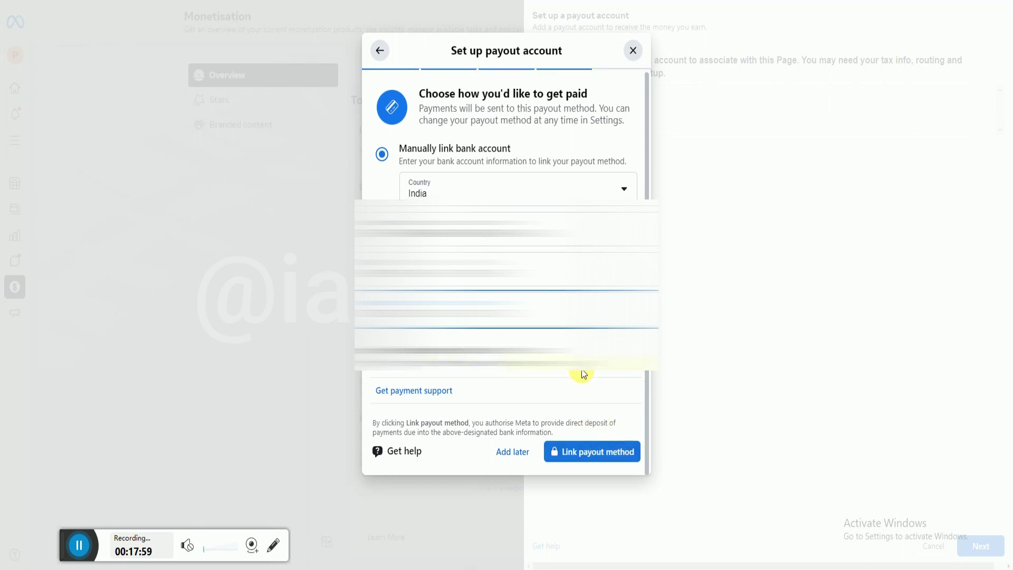
click(626, 454)
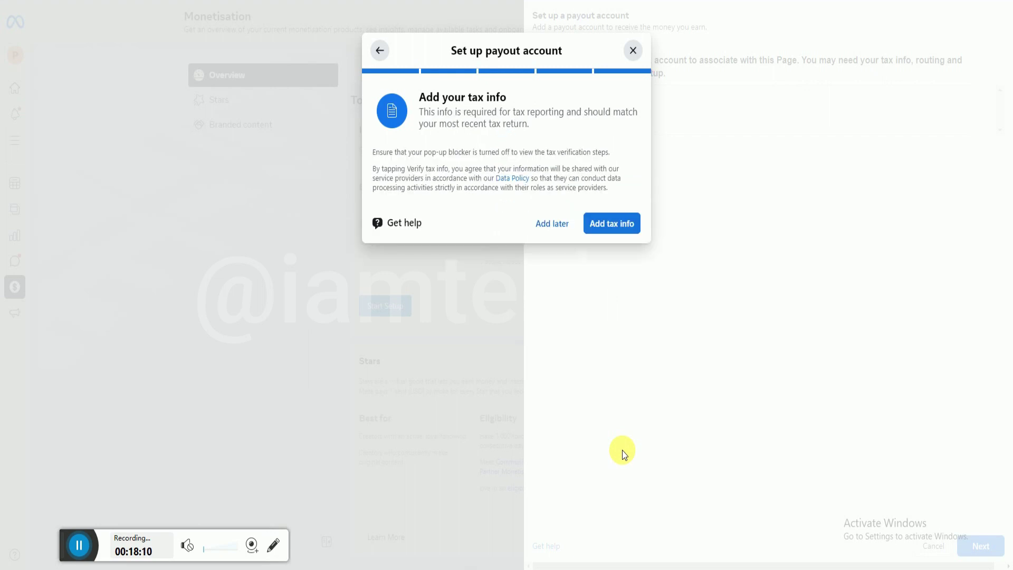
click(270, 546)
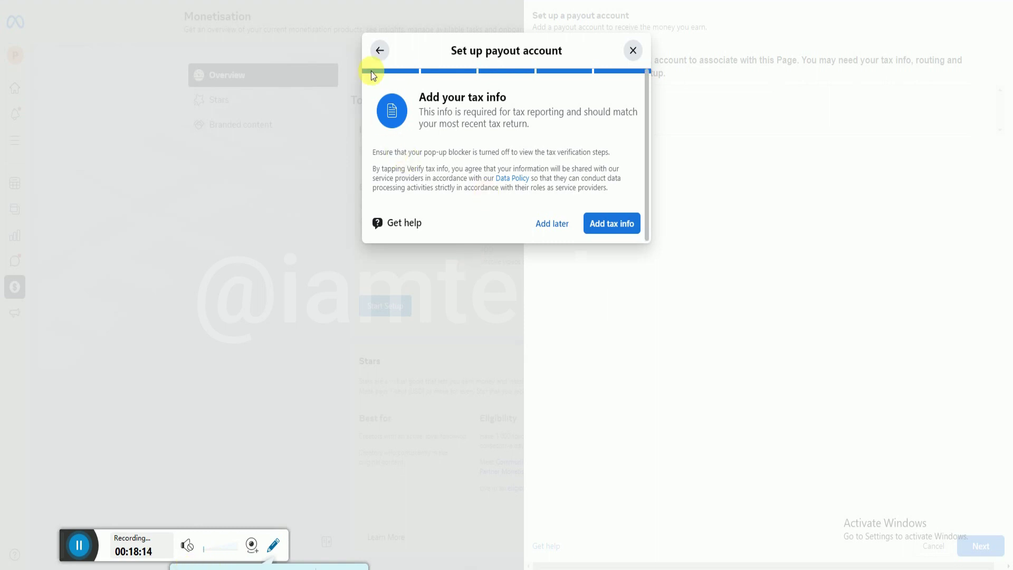
mouse_move(365, 78)
mouse_down()
mouse_move(510, 130)
mouse_move(643, 138)
mouse_up()
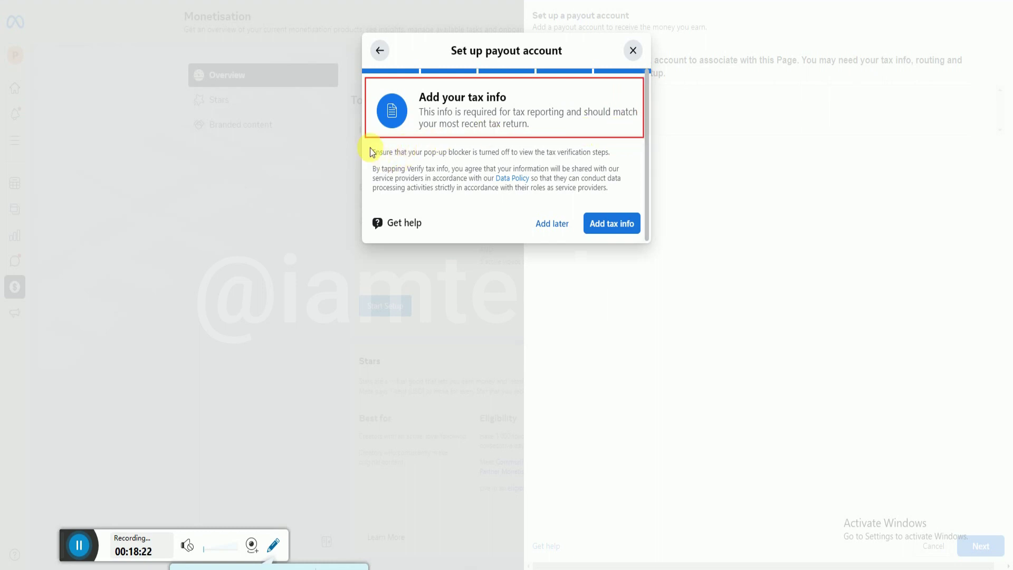
mouse_move(366, 143)
mouse_down()
mouse_move(401, 171)
mouse_move(430, 177)
mouse_move(467, 163)
mouse_move(620, 161)
mouse_up()
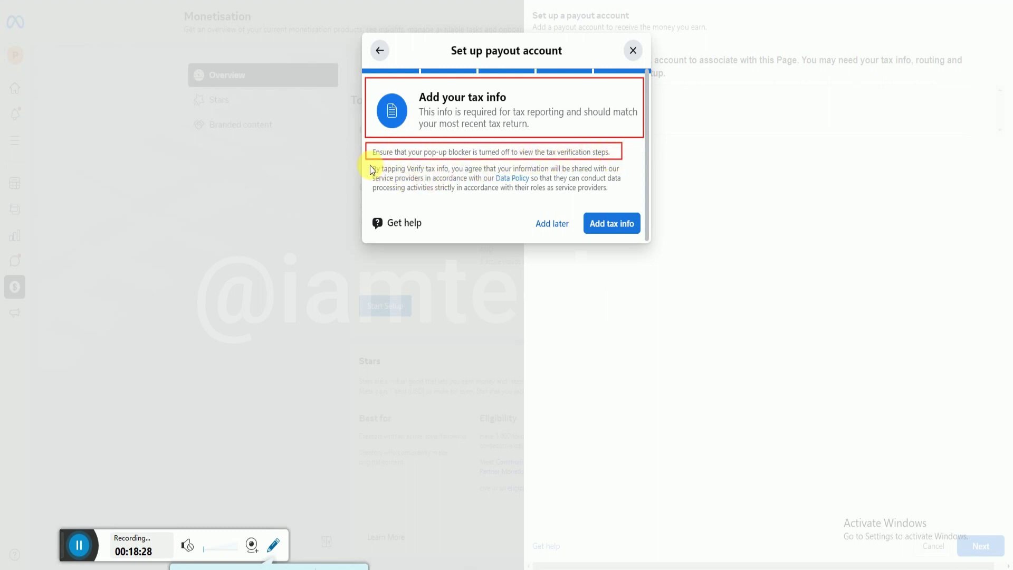
mouse_move(369, 164)
mouse_down()
mouse_move(427, 186)
mouse_move(628, 198)
mouse_up()
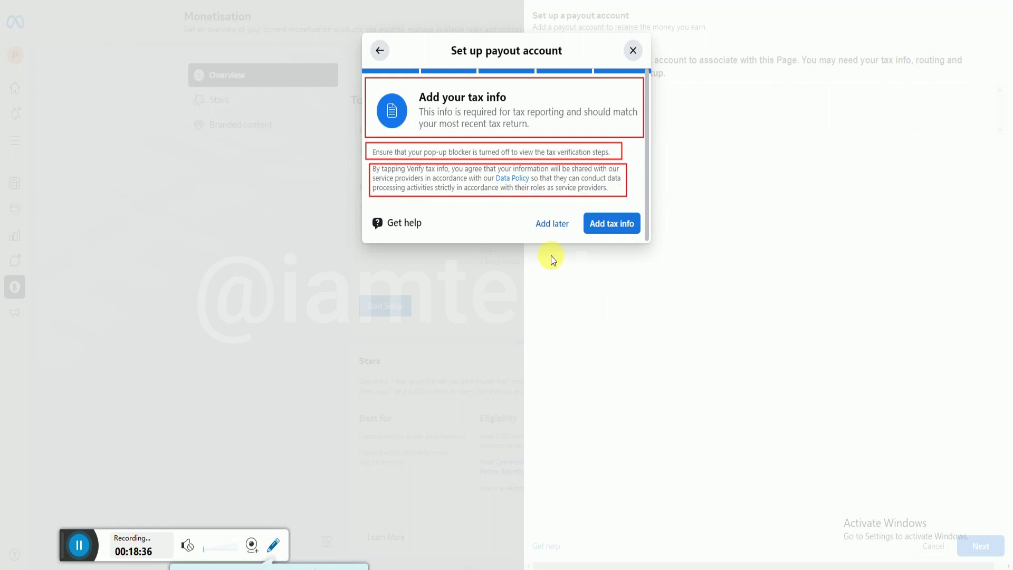
click(332, 566)
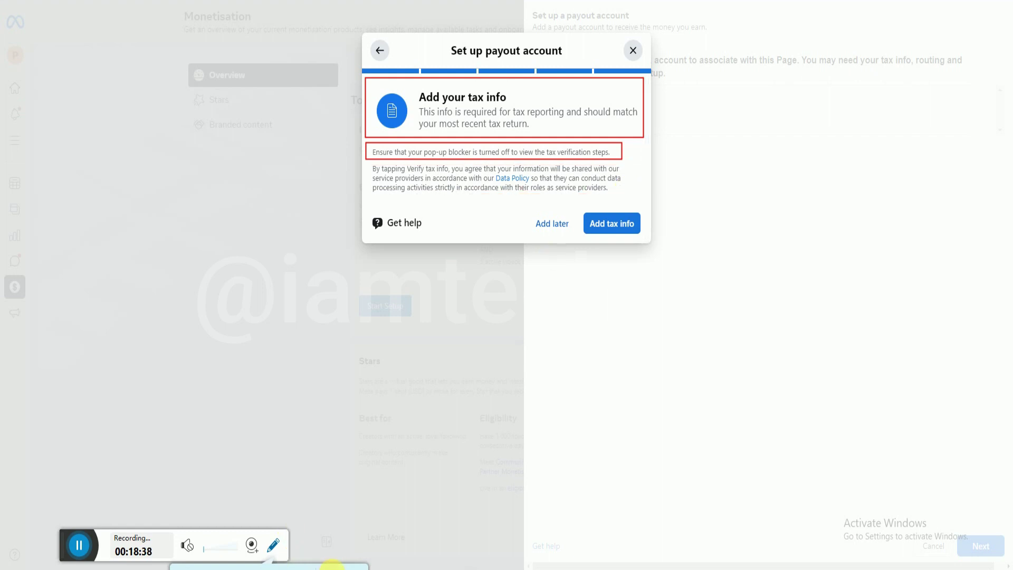
click(331, 567)
click(331, 567)
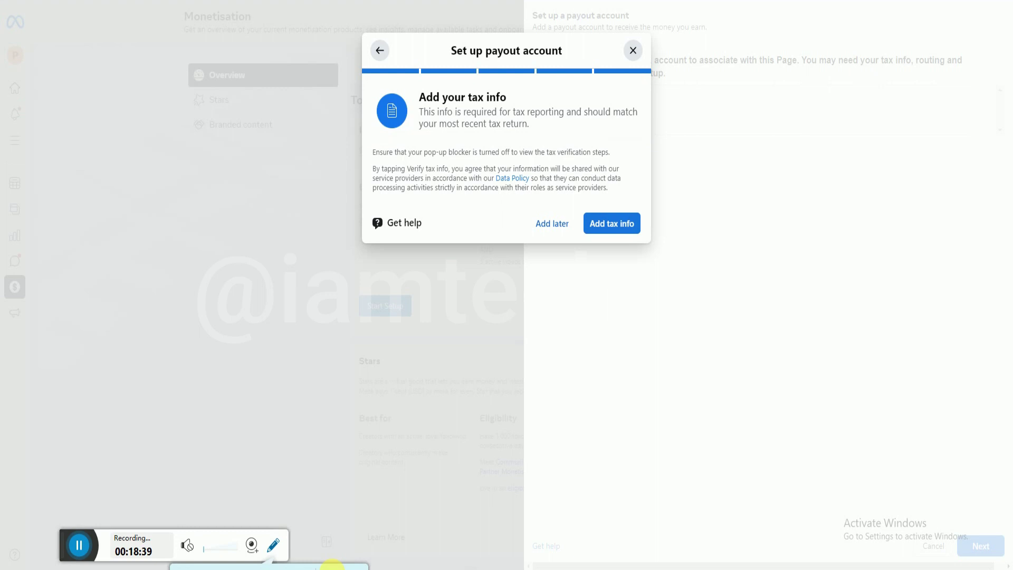
click(273, 545)
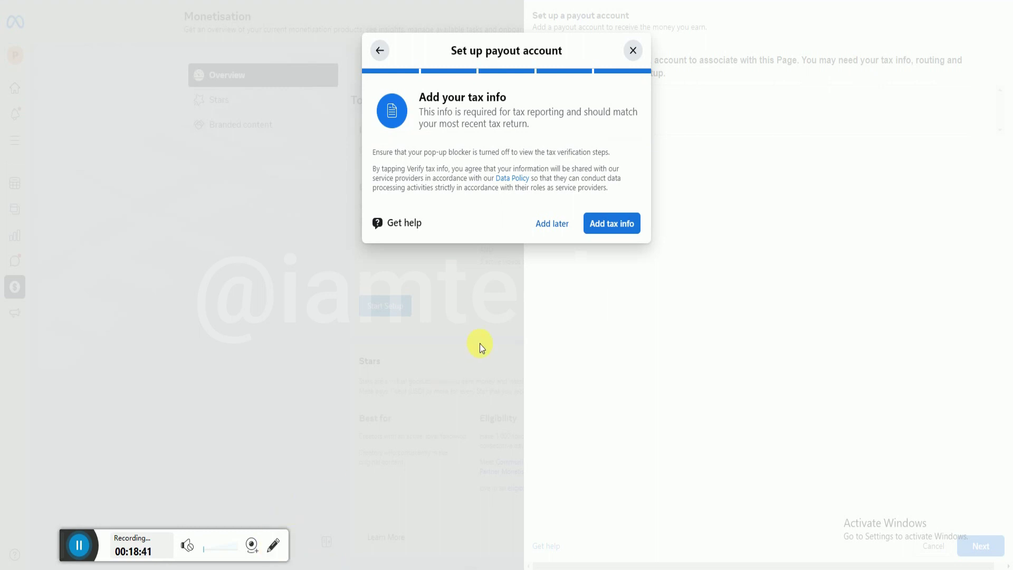
Start adding tax info, continue with the account switch and approve the Tax app's access to the name and profile picture
click(616, 223)
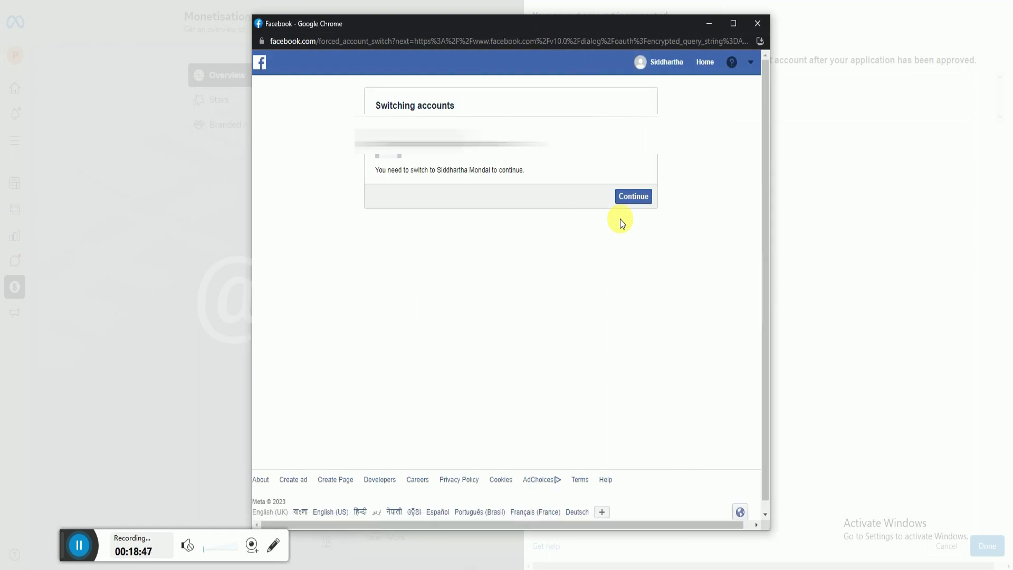
click(648, 198)
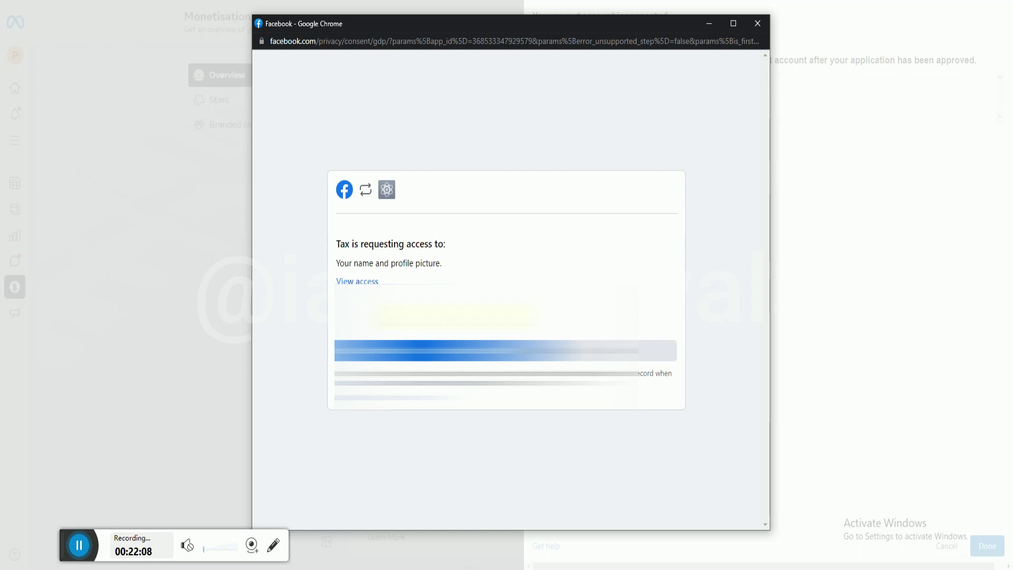
click(459, 351)
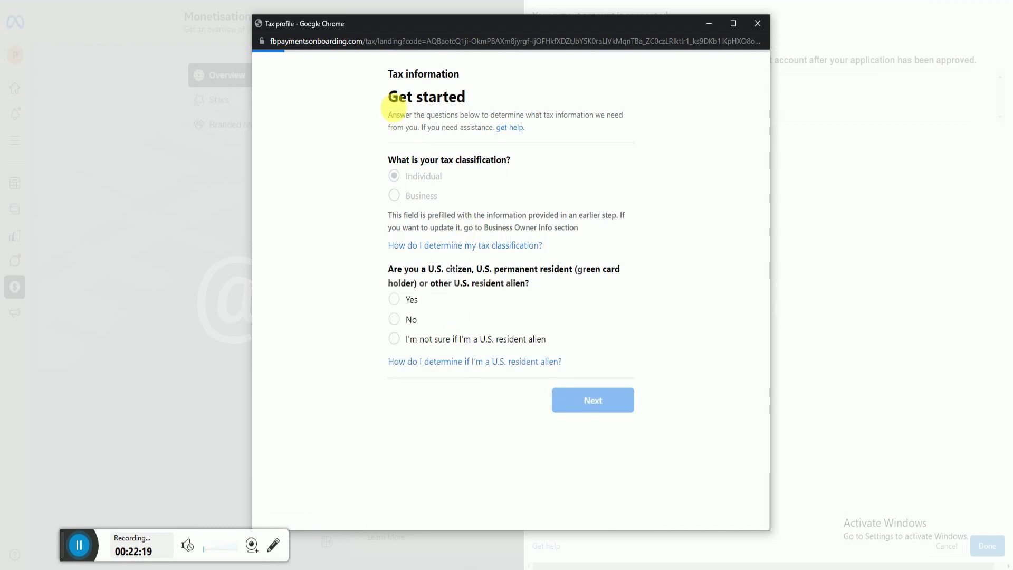
click(273, 546)
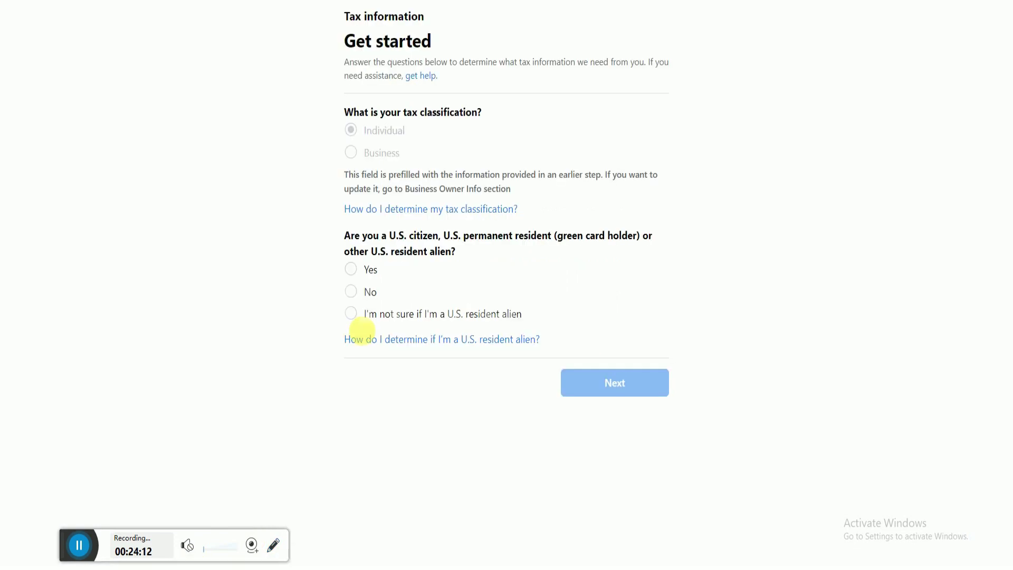
Answer No to the question about being a U.S. citizen, permanent resident or other U.S. resident alien
click(354, 294)
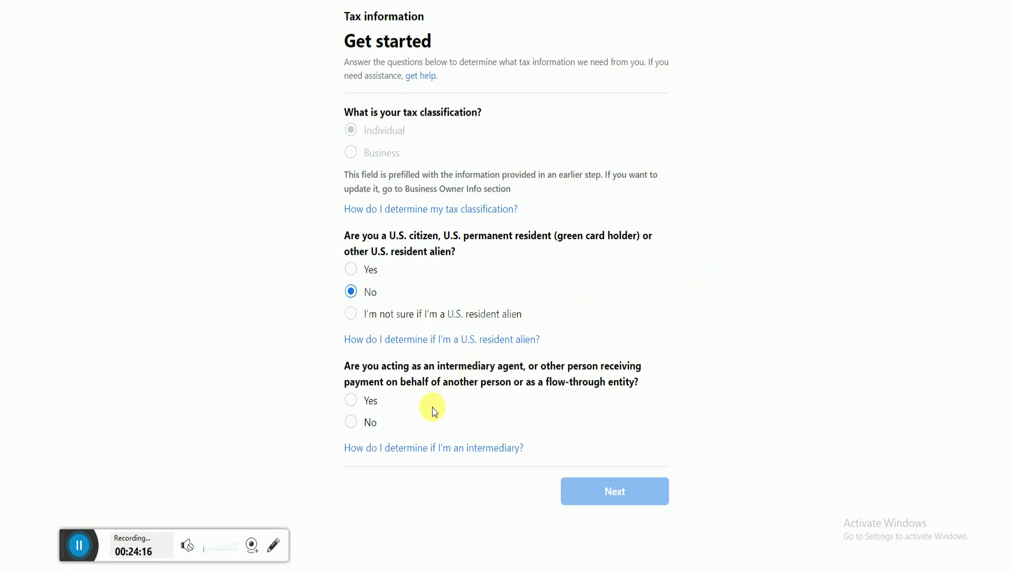
click(272, 546)
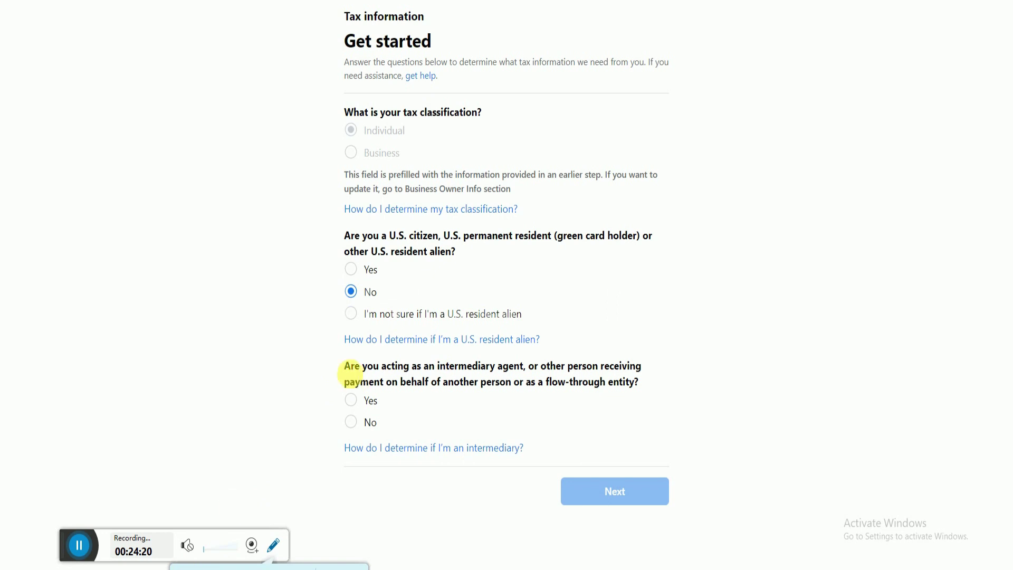
mouse_move(325, 354)
mouse_down()
mouse_move(404, 423)
mouse_move(664, 439)
mouse_up()
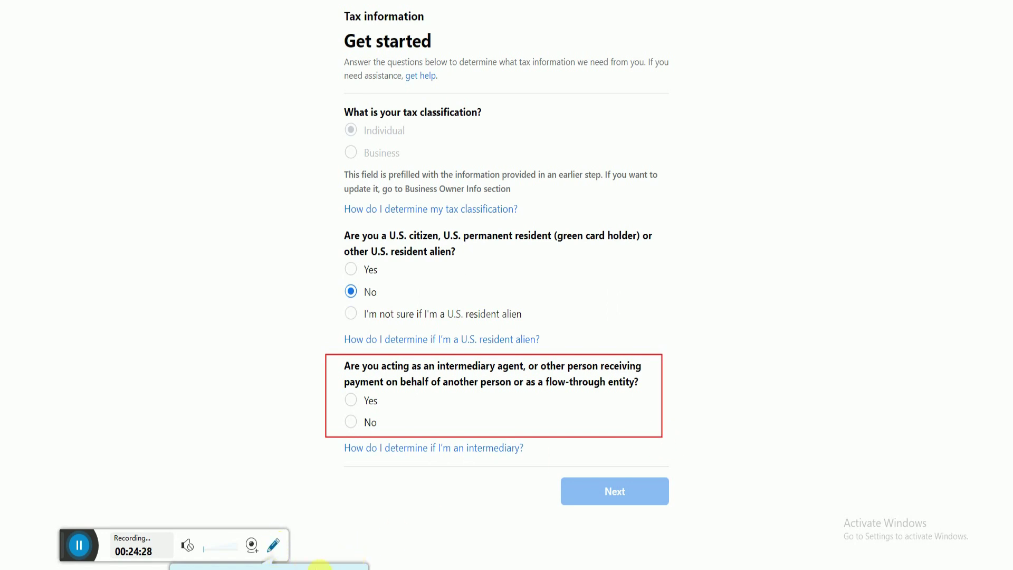
click(273, 546)
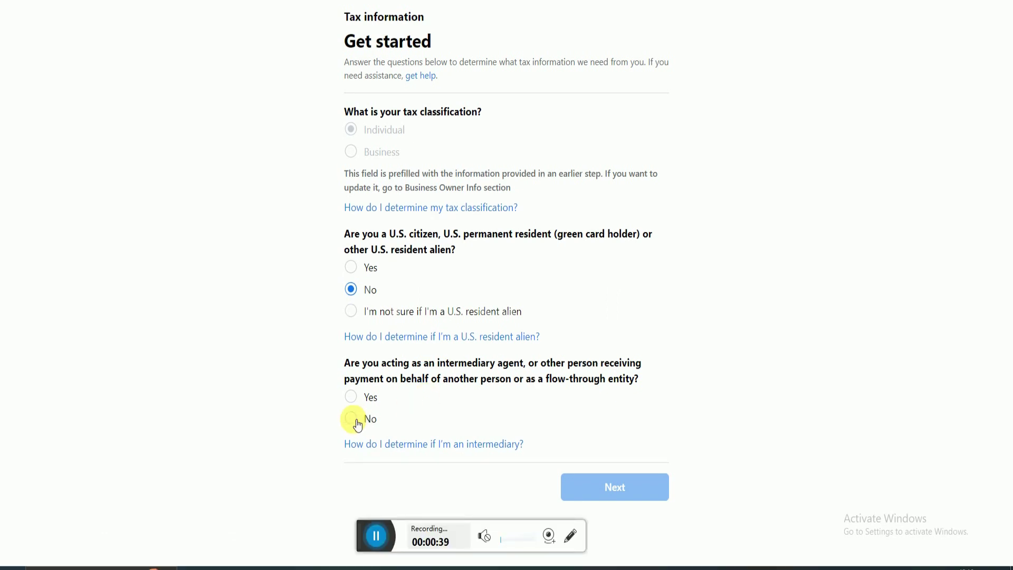
Answer No to the intermediary agent question and proceed to the name and Taxpayer Identification Number page
click(352, 420)
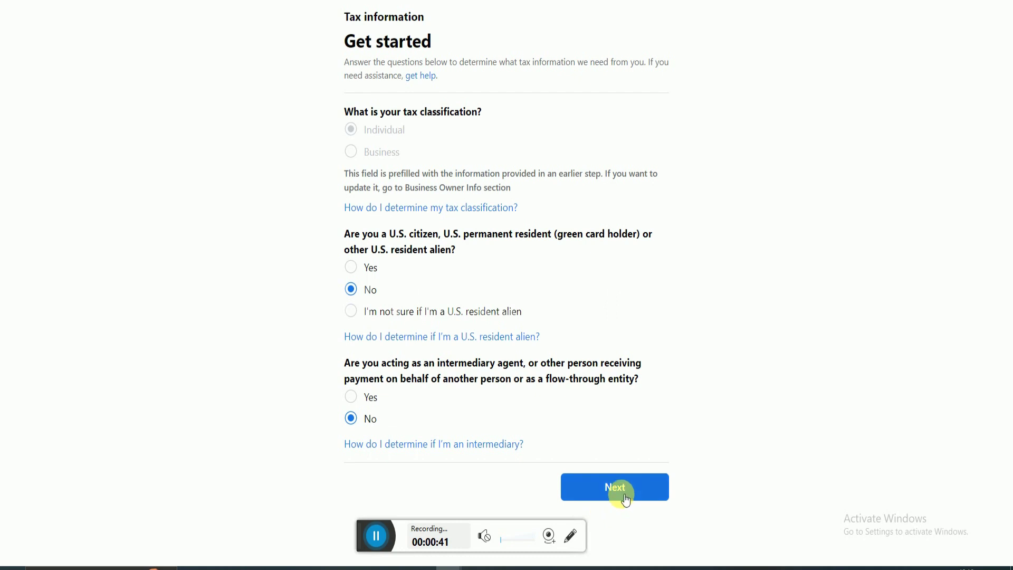
click(625, 496)
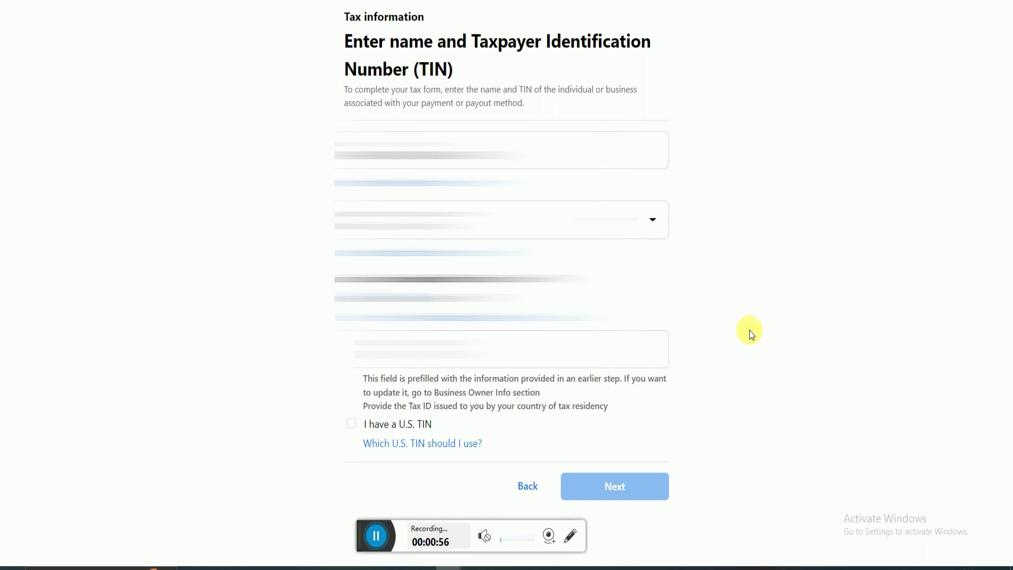
click(570, 535)
click(481, 565)
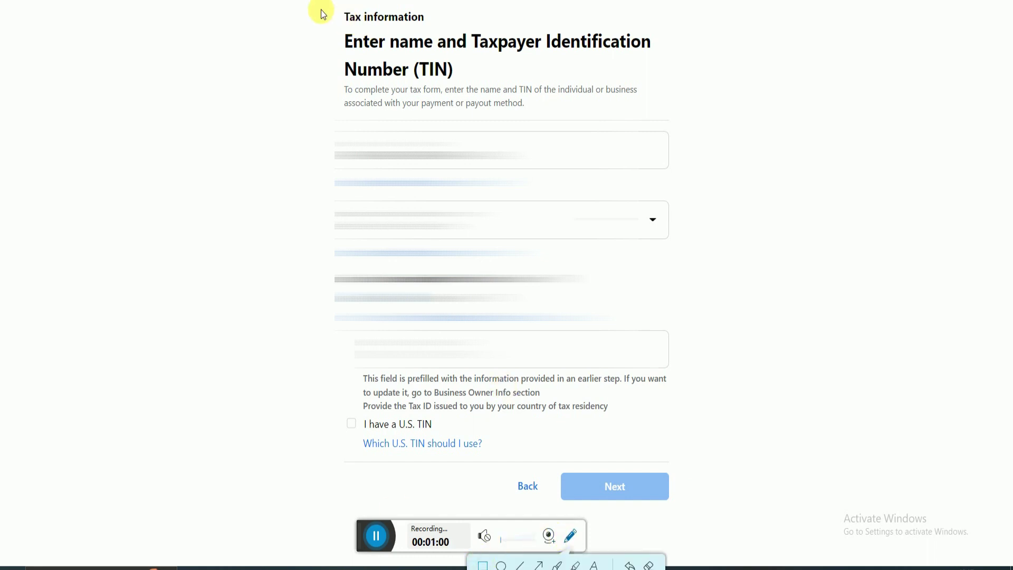
mouse_move(324, 6)
mouse_down()
mouse_move(478, 73)
mouse_move(523, 108)
mouse_move(651, 105)
mouse_move(680, 118)
mouse_up()
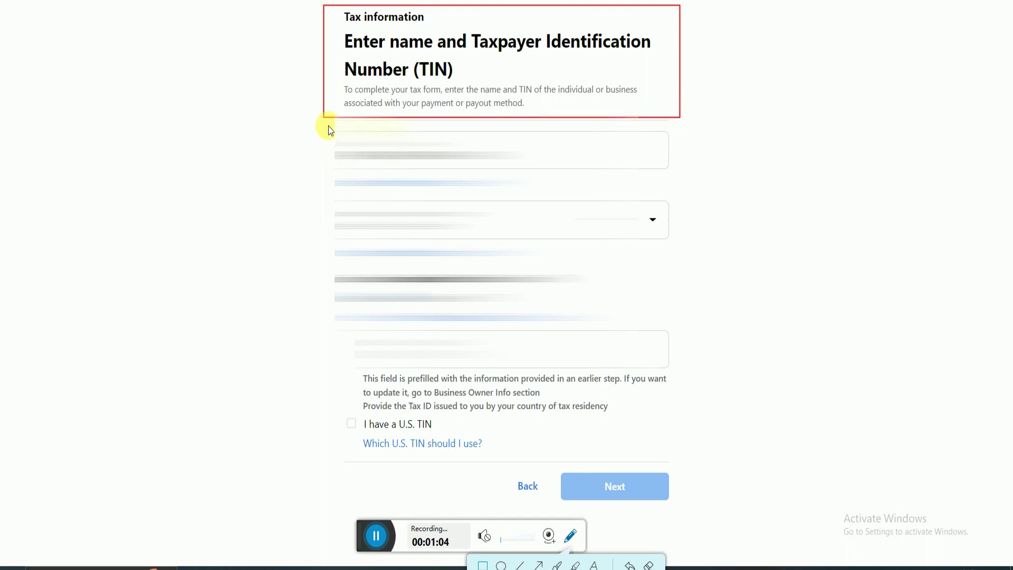
mouse_move(328, 125)
mouse_down()
mouse_move(549, 183)
mouse_move(685, 173)
mouse_up()
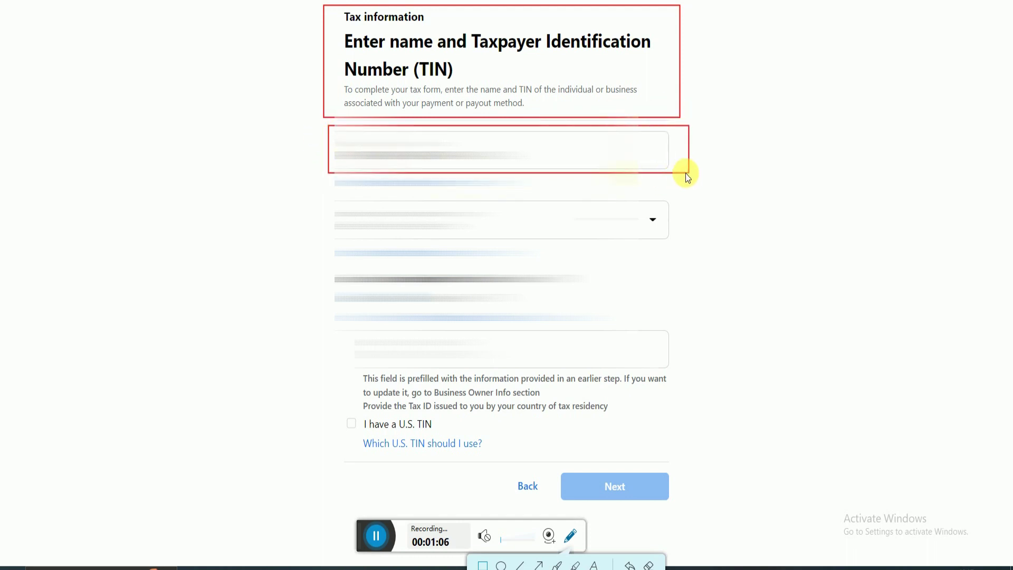
mouse_move(335, 192)
mouse_down()
mouse_move(553, 258)
mouse_move(696, 247)
mouse_up()
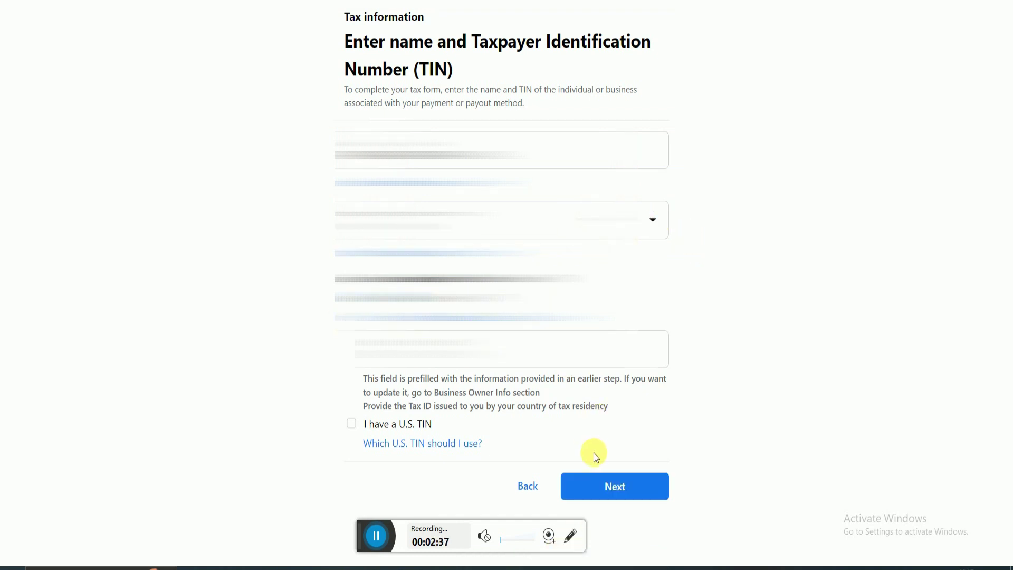
Accept the name and Taxpayer Identification Number details and proceed to the tax form's address page
click(632, 493)
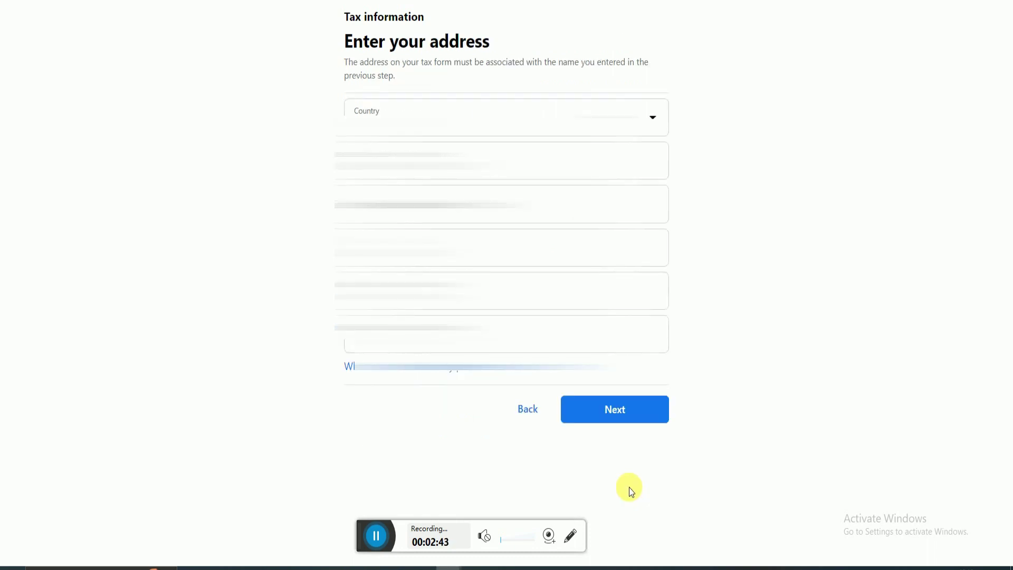
click(570, 538)
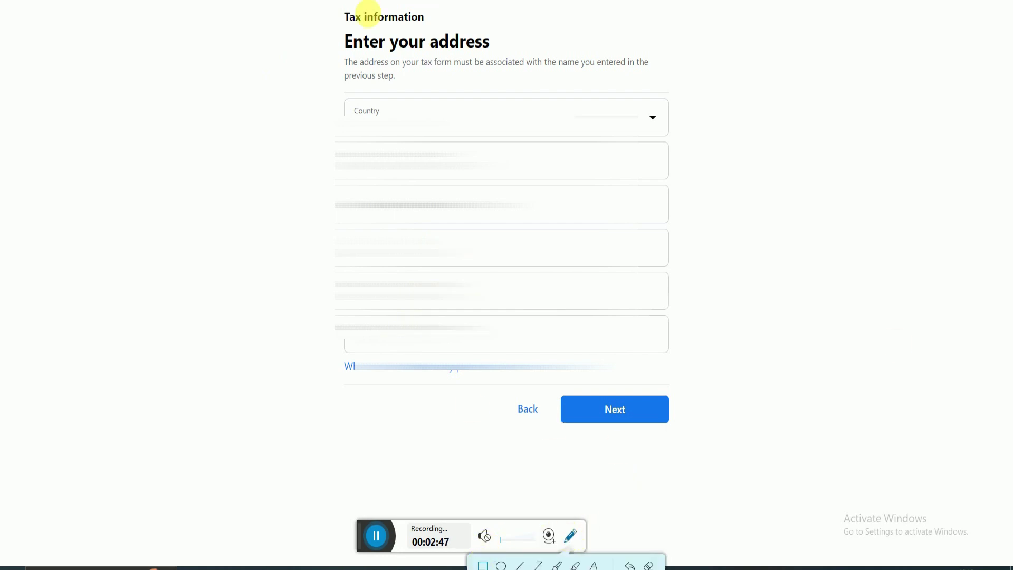
drag(307, 1, 698, 394)
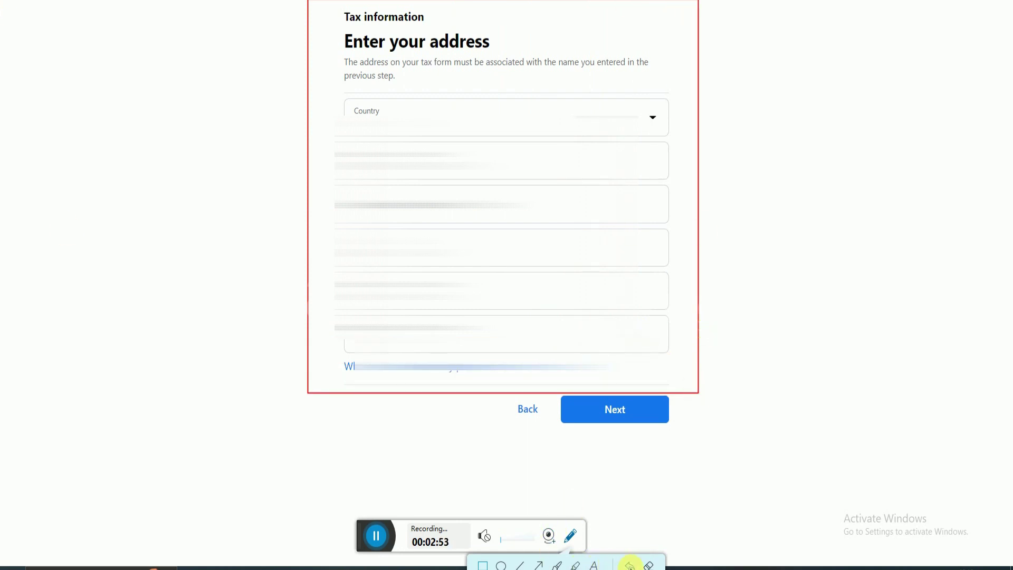
click(631, 565)
click(571, 535)
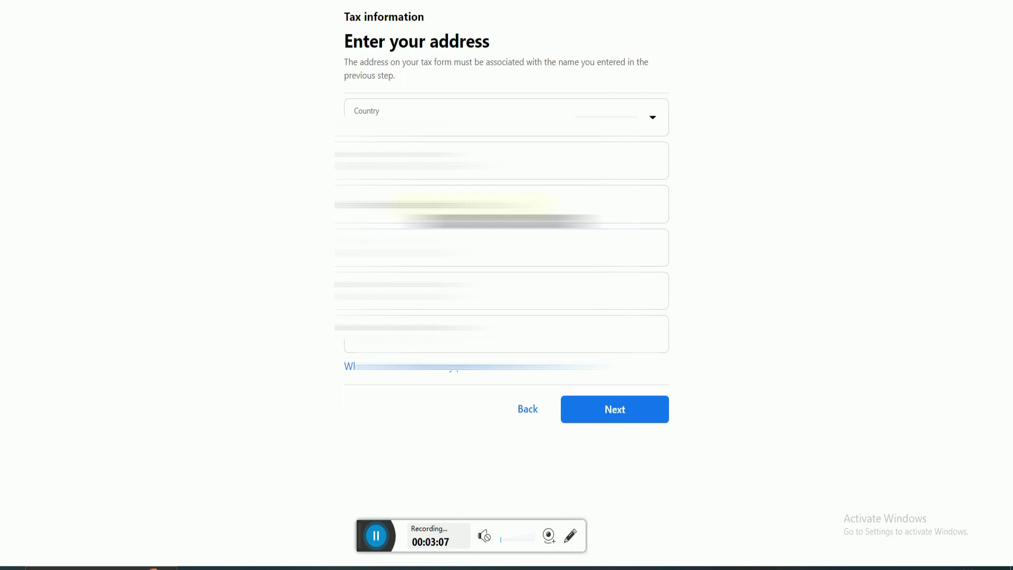
Paste the postal address into the tax form's address field and proceed to the mailing address page
click(501, 204)
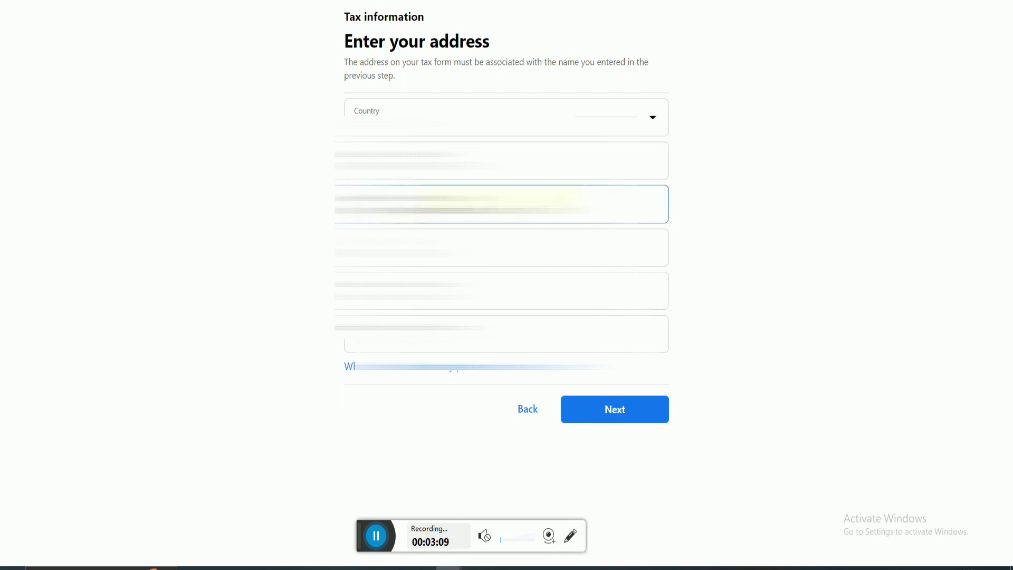
key(ctrl+v)
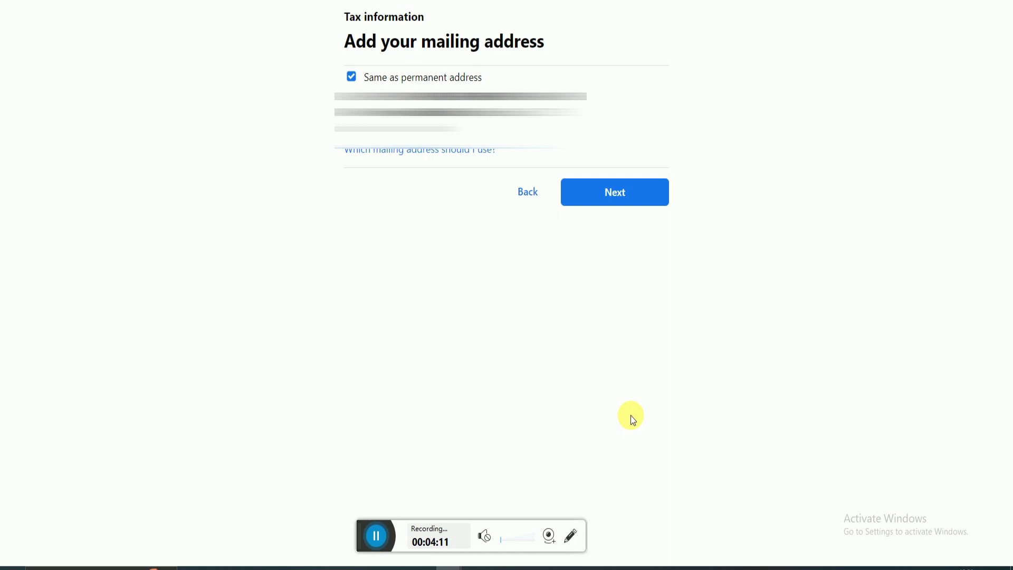
click(572, 537)
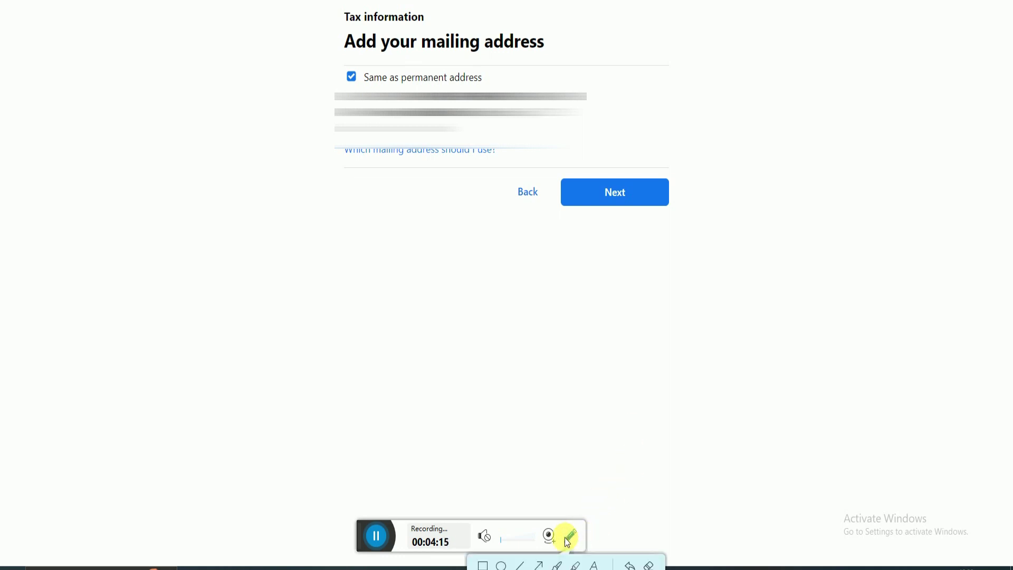
click(482, 565)
mouse_move(291, 7)
mouse_down()
mouse_move(521, 159)
mouse_move(668, 206)
mouse_move(694, 233)
mouse_up()
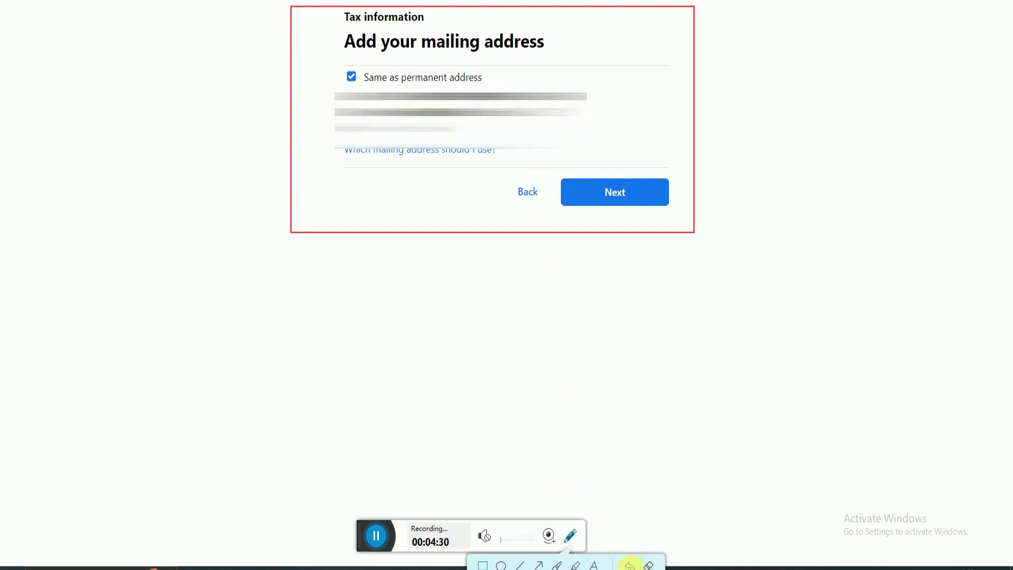
click(629, 564)
click(571, 535)
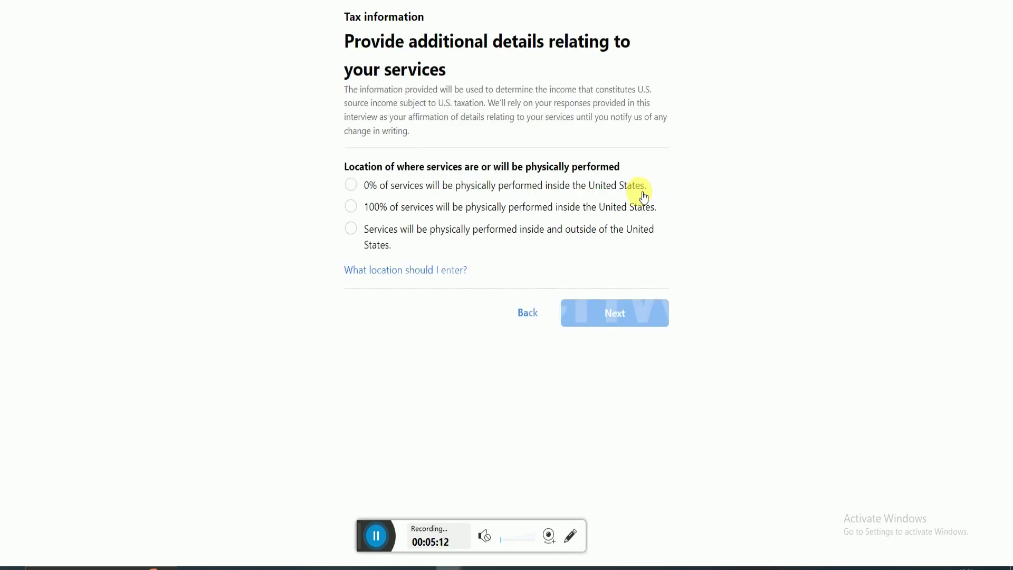
click(571, 534)
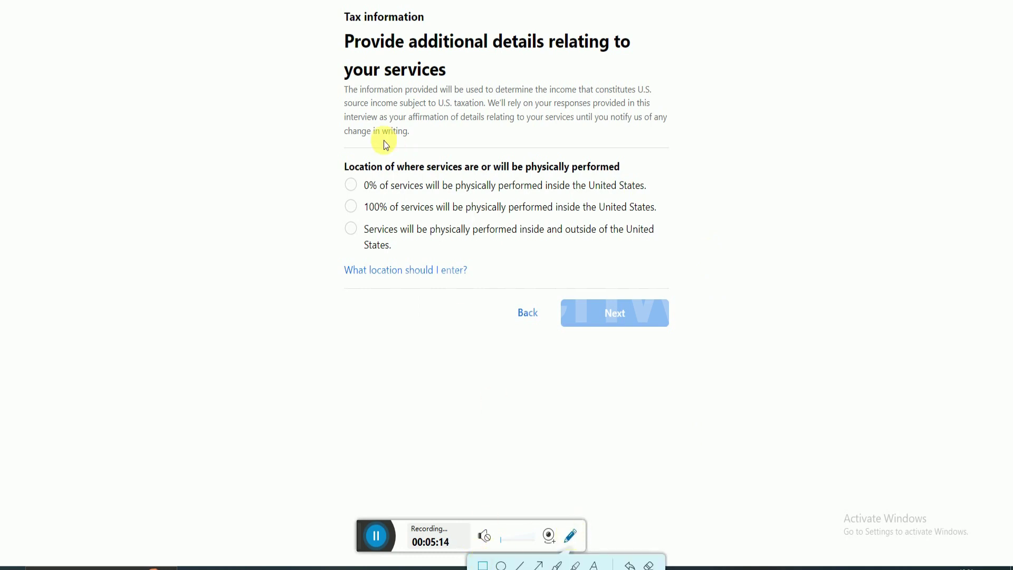
mouse_move(300, 10)
mouse_down()
mouse_move(638, 232)
mouse_move(707, 323)
mouse_move(709, 353)
mouse_up()
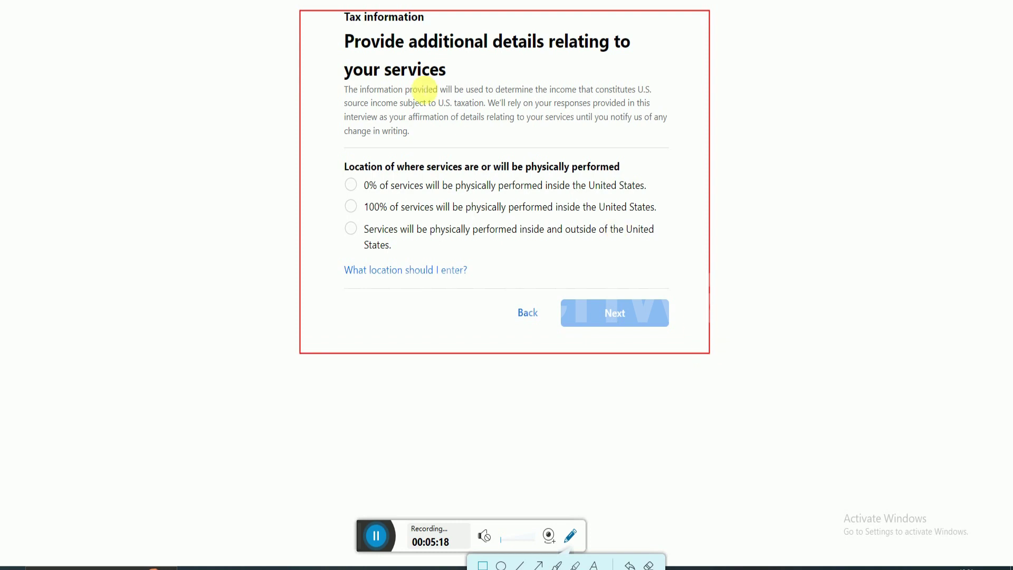
mouse_move(335, 160)
mouse_down()
mouse_move(414, 222)
mouse_move(502, 251)
mouse_move(590, 258)
mouse_move(632, 271)
mouse_move(636, 286)
mouse_move(662, 283)
mouse_up()
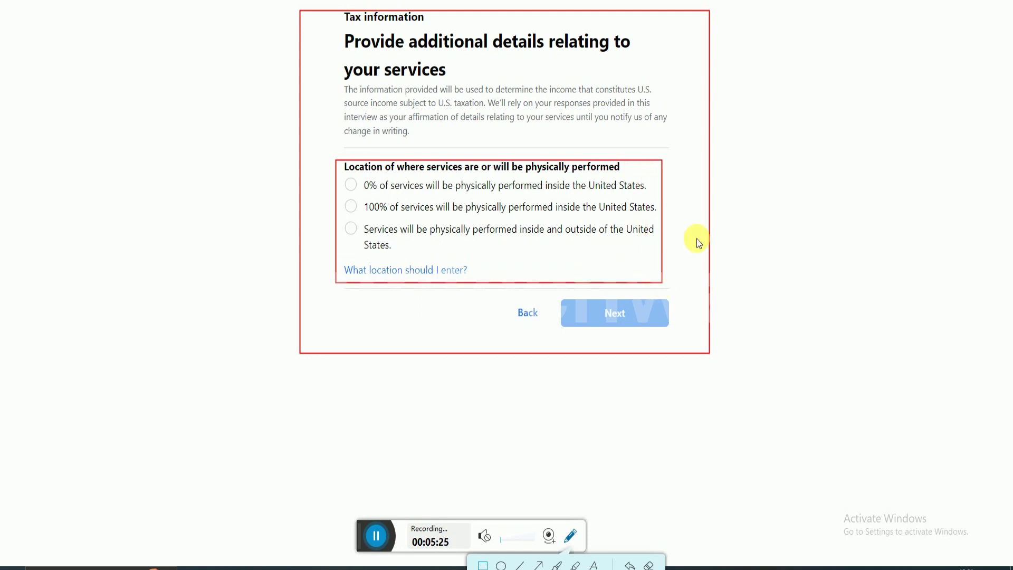
click(631, 564)
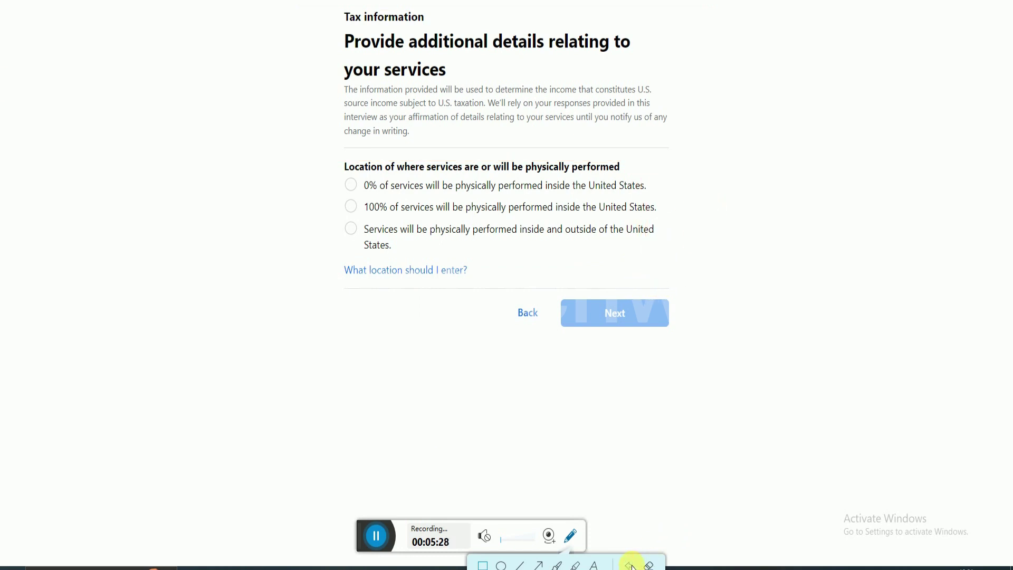
click(631, 565)
click(570, 536)
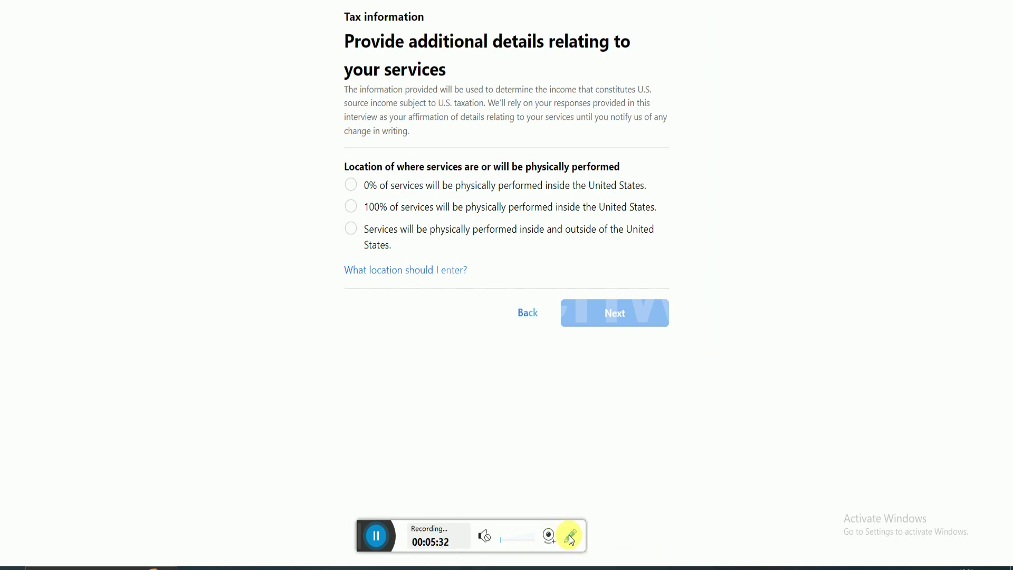
State that 0% of services will be physically performed inside the United States and proceed to the consent page
click(353, 186)
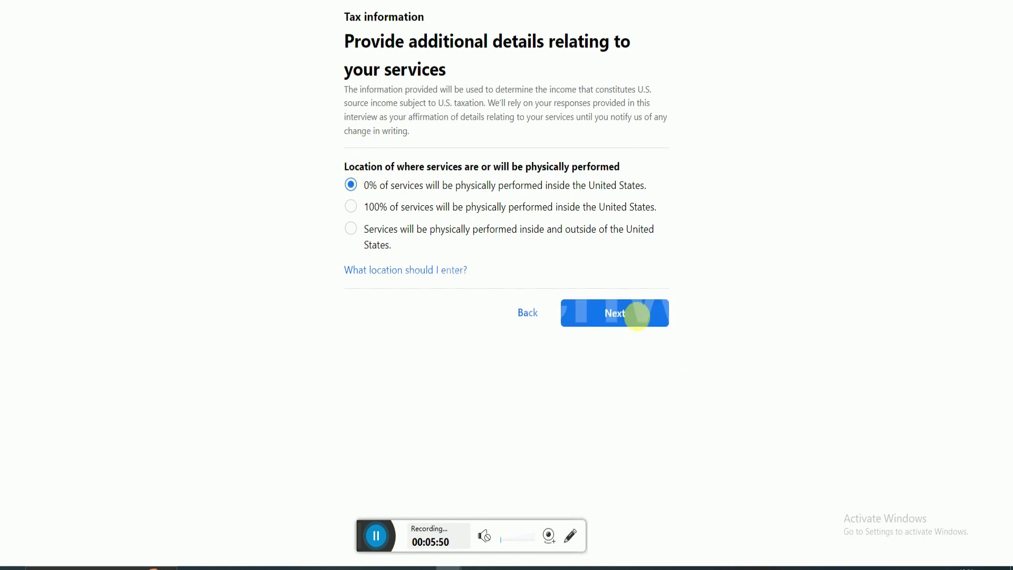
click(637, 315)
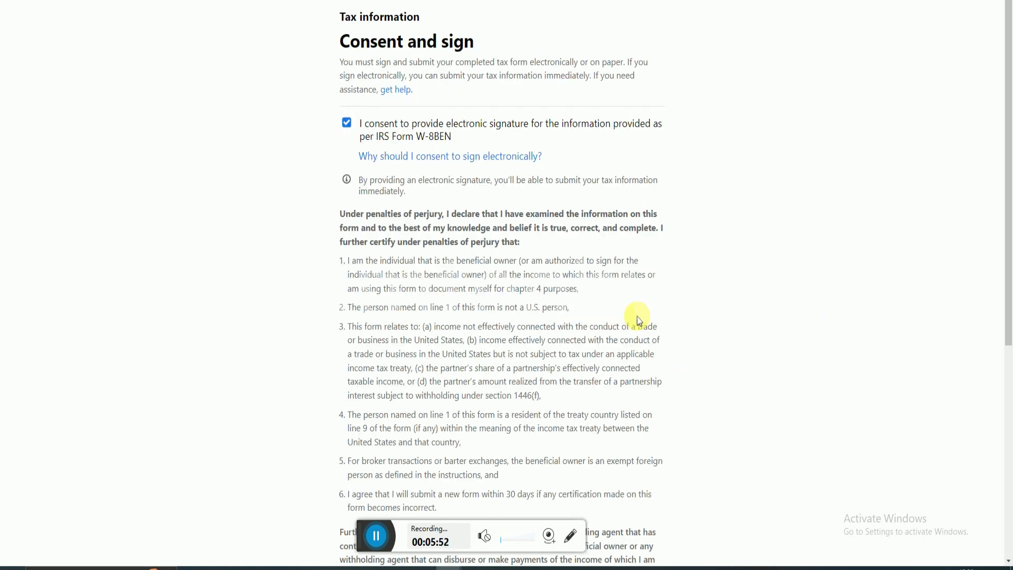
Certify the capacity to sign the W-8BEN form, enter the full name as signature and proceed to the form review
scroll(738, 287, down, 3)
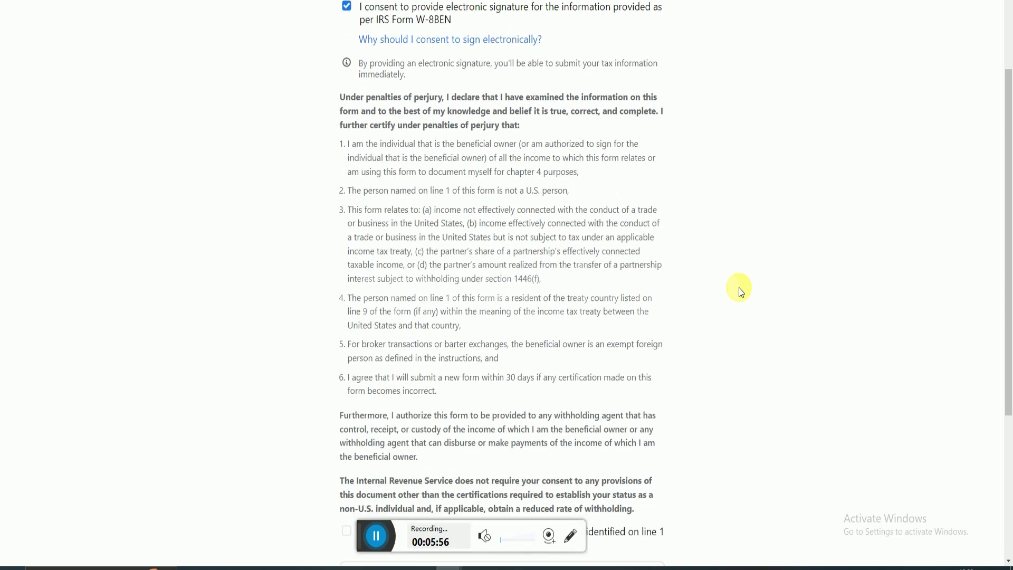
scroll(739, 287, down, 3)
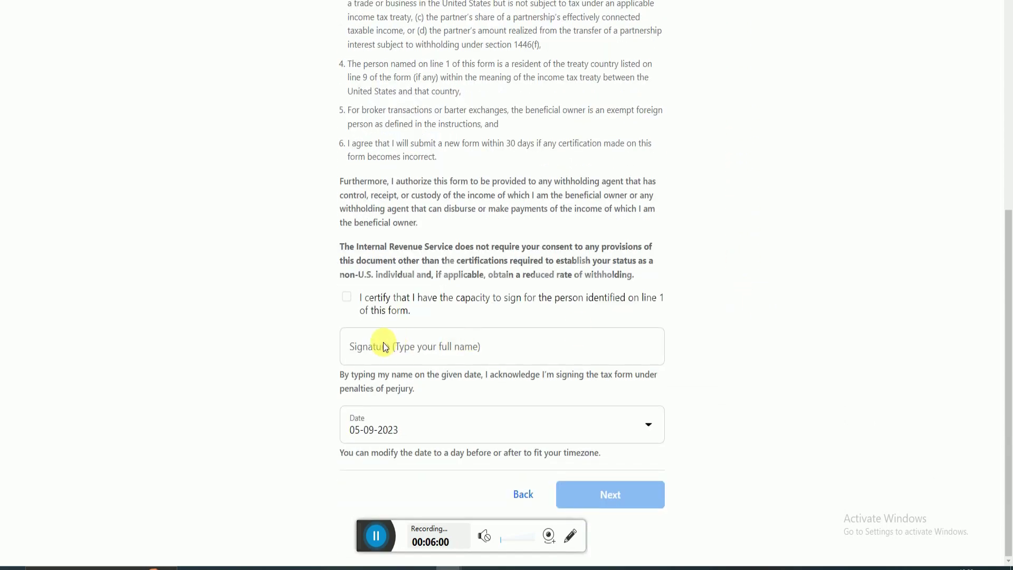
click(350, 297)
click(369, 348)
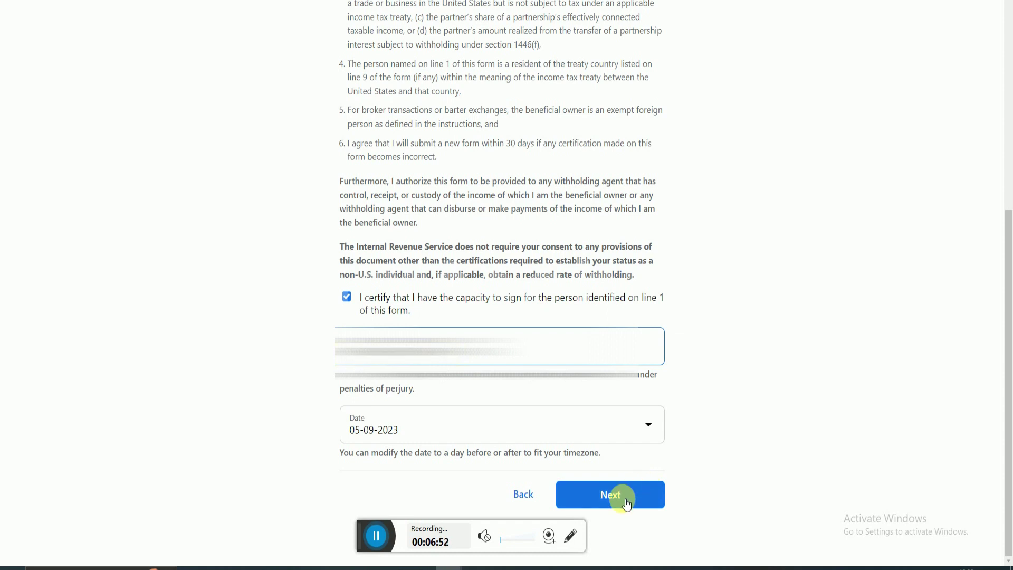
click(627, 503)
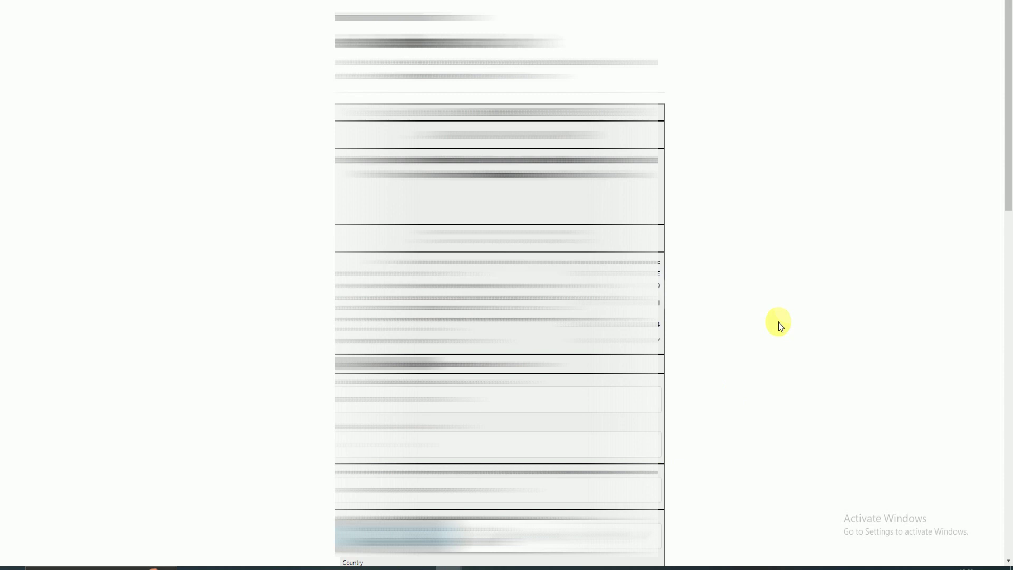
Review the completed tax form from beginning to end and submit it
scroll(778, 322, down, 4)
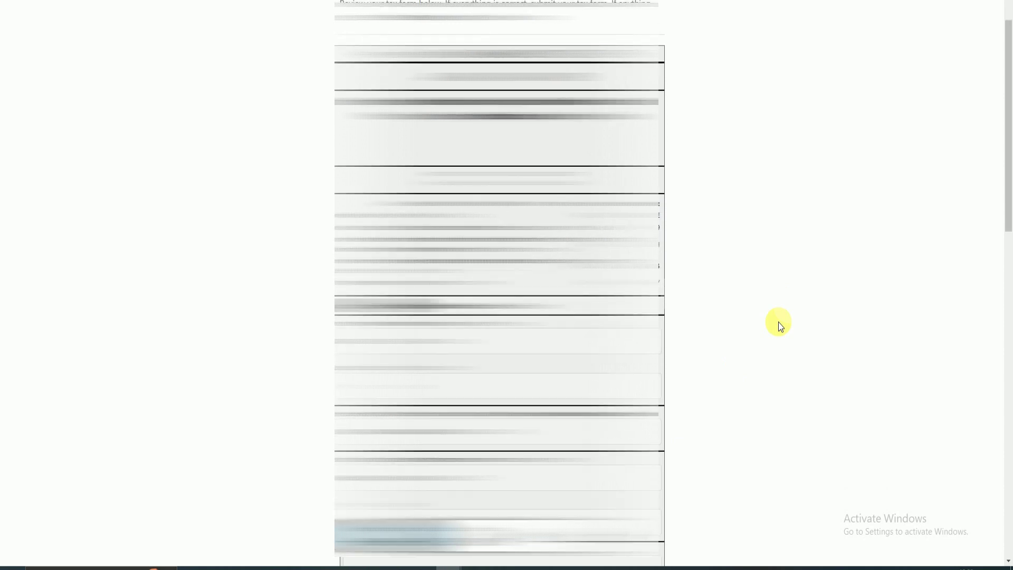
scroll(778, 322, down, 10)
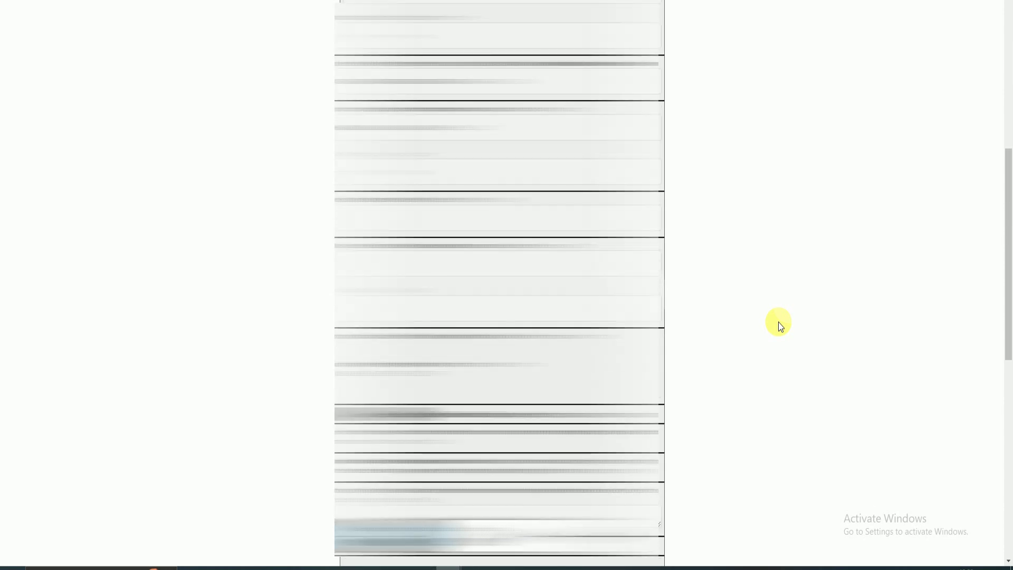
scroll(778, 322, down, 5)
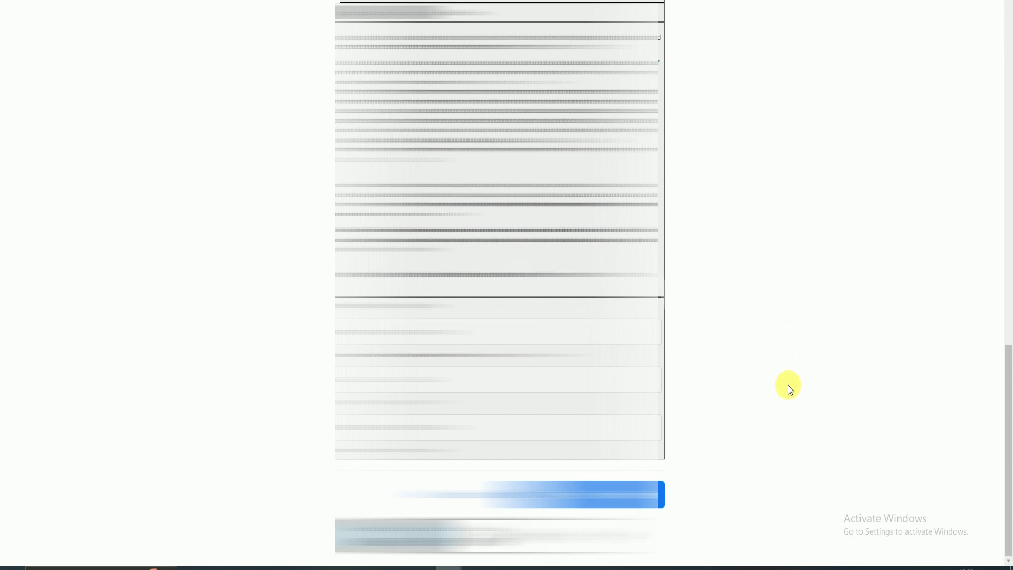
scroll(787, 385, up, 15)
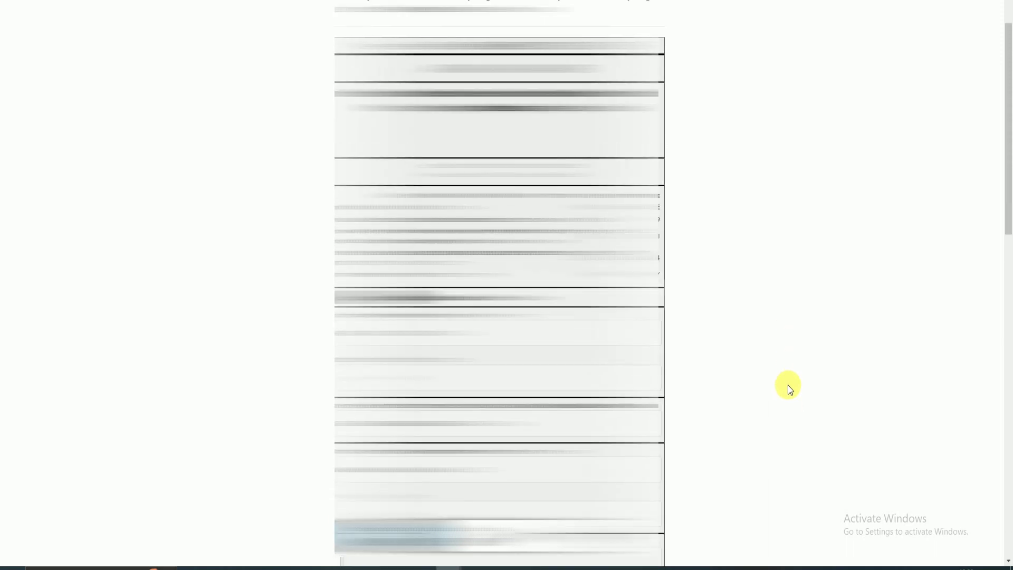
scroll(787, 385, up, 2)
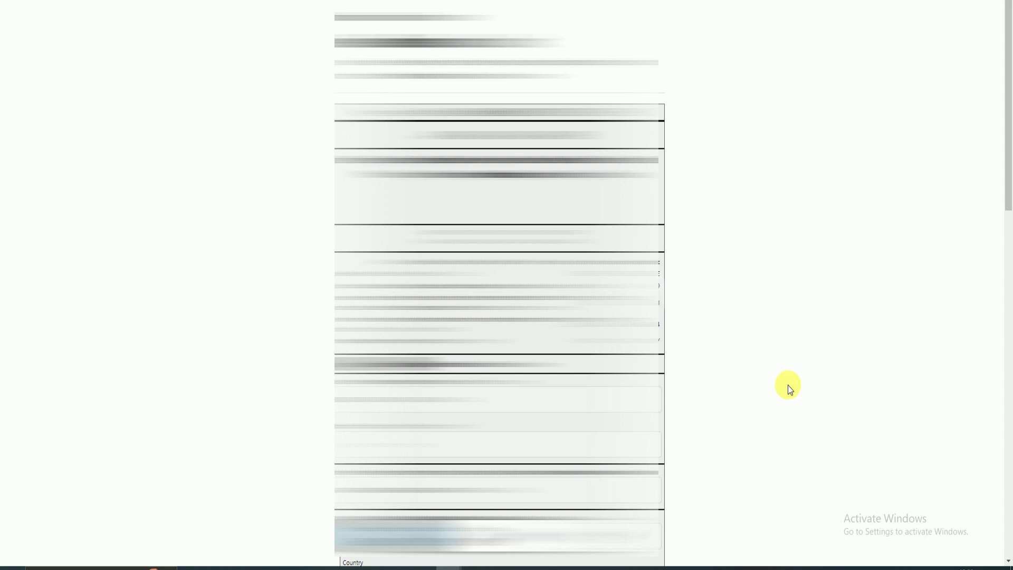
scroll(717, 212, down, 15)
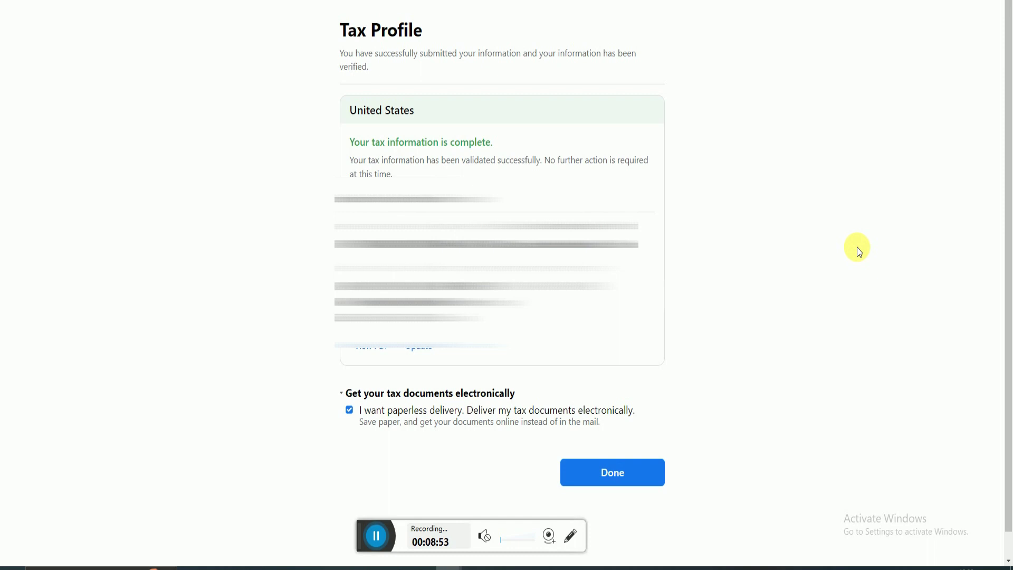
click(573, 539)
click(480, 565)
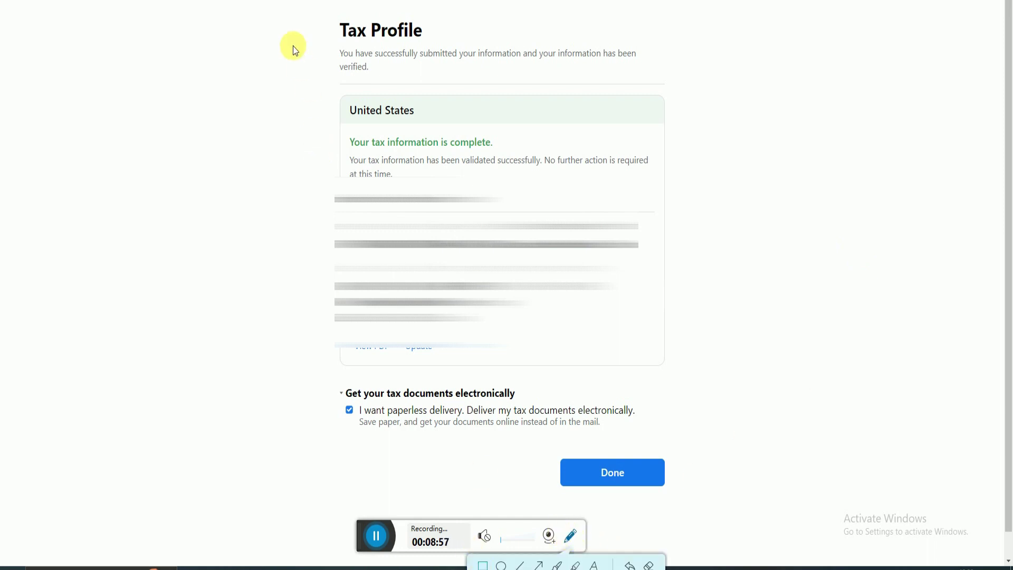
mouse_move(294, 17)
mouse_down()
mouse_move(625, 403)
mouse_move(703, 444)
mouse_up()
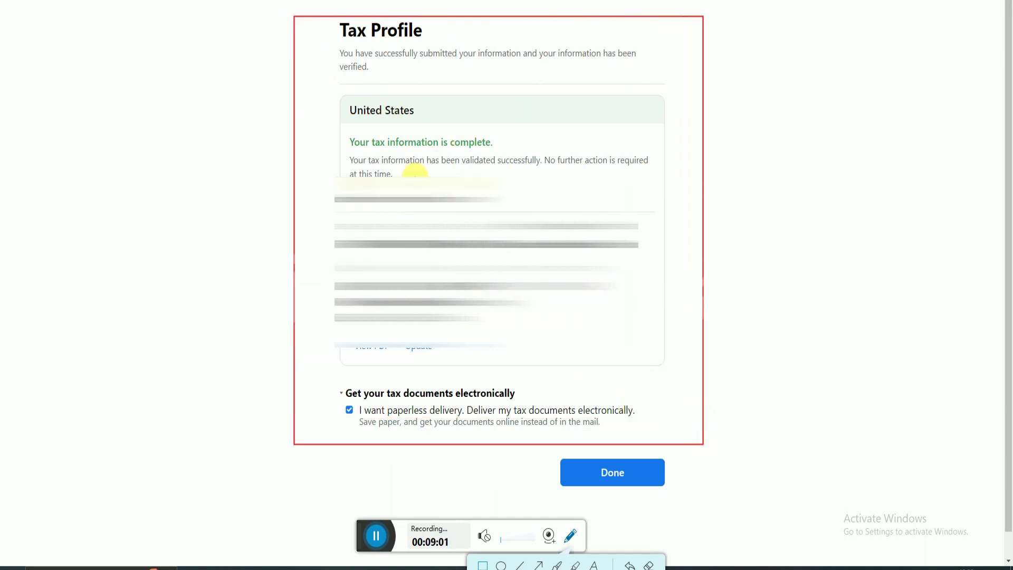
mouse_move(336, 122)
mouse_down()
mouse_move(389, 172)
mouse_move(543, 190)
mouse_move(649, 188)
mouse_up()
Finish the Tax Profile and close the completed payout account setup
click(624, 470)
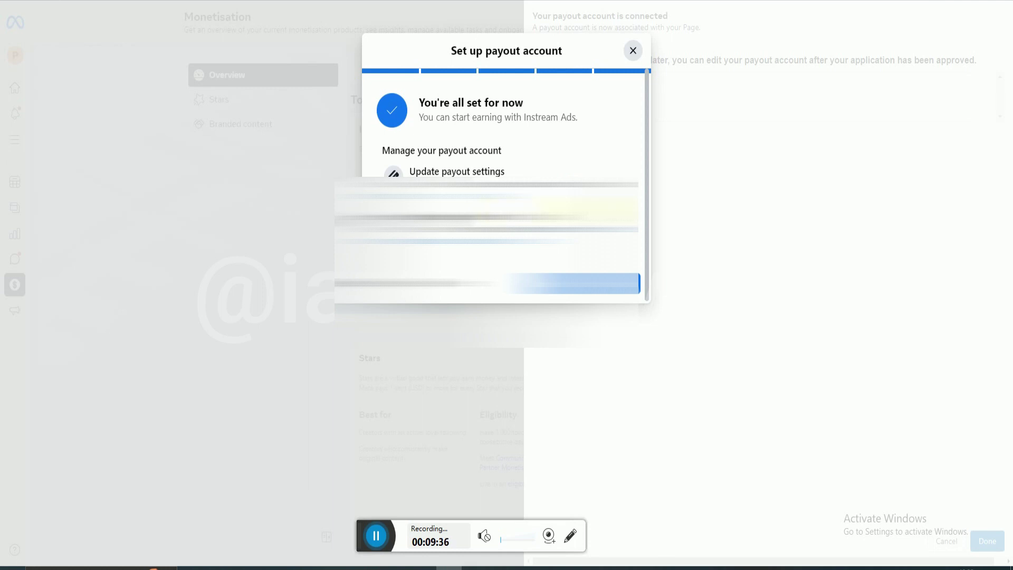
click(577, 540)
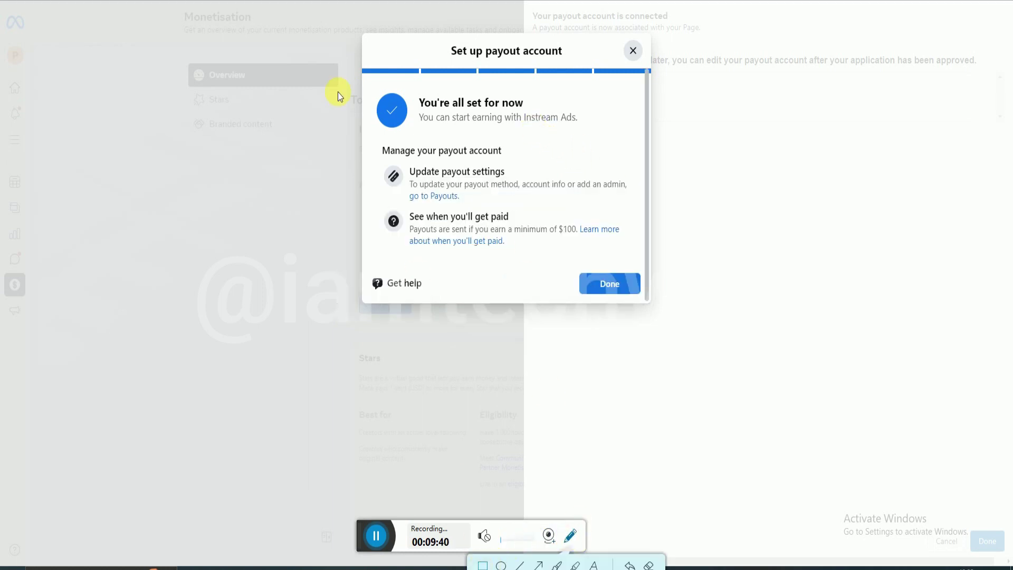
mouse_move(325, 20)
mouse_down()
mouse_move(660, 287)
mouse_move(672, 335)
mouse_up()
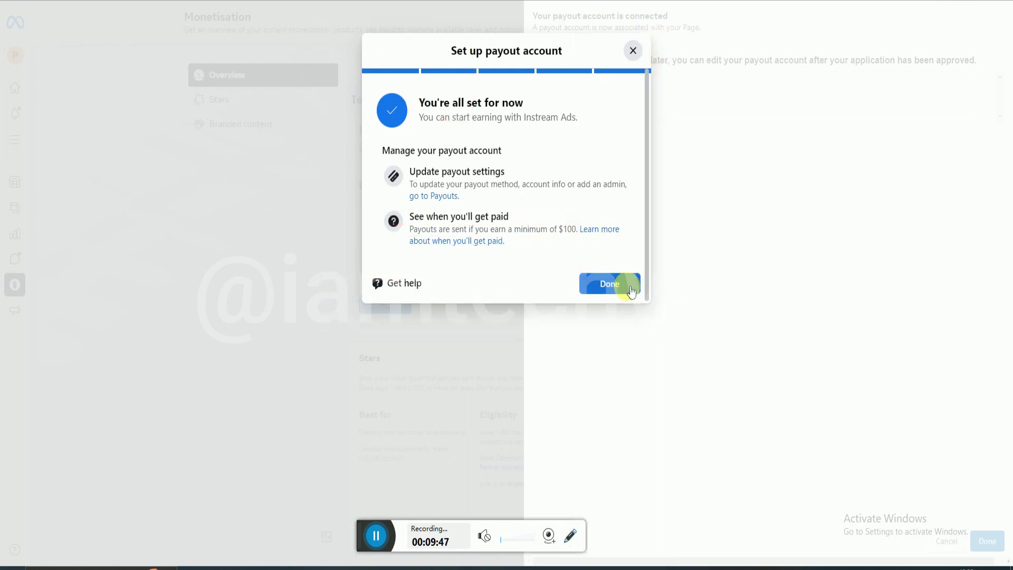
click(628, 288)
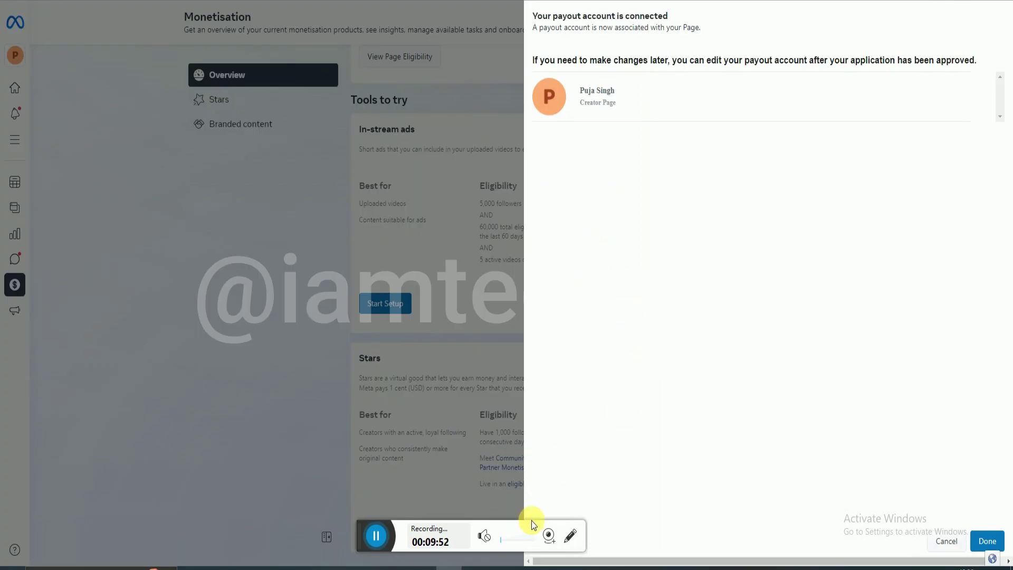
Accept the connected payout account and submit the Page for in-stream ads review
click(571, 535)
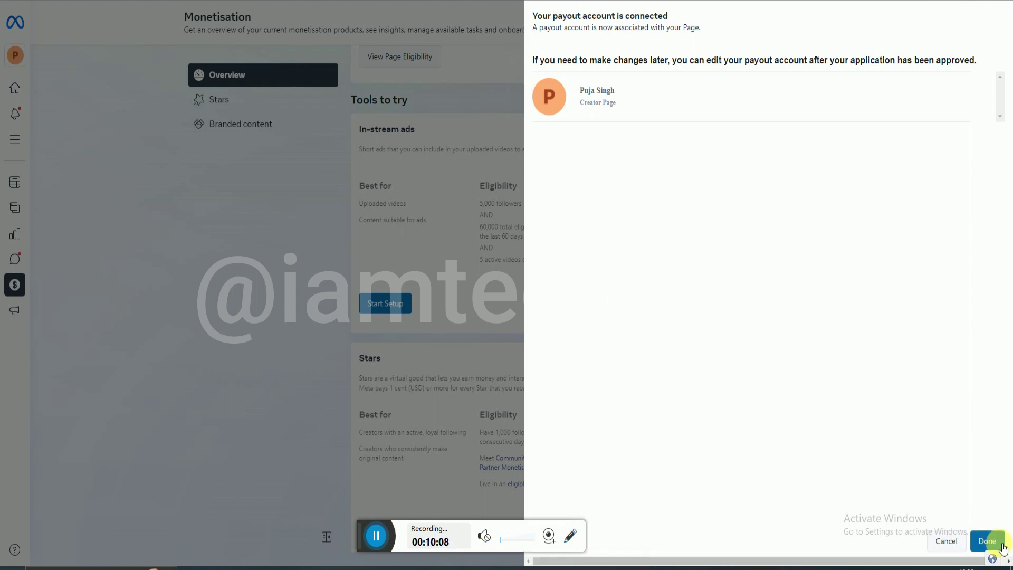
click(994, 543)
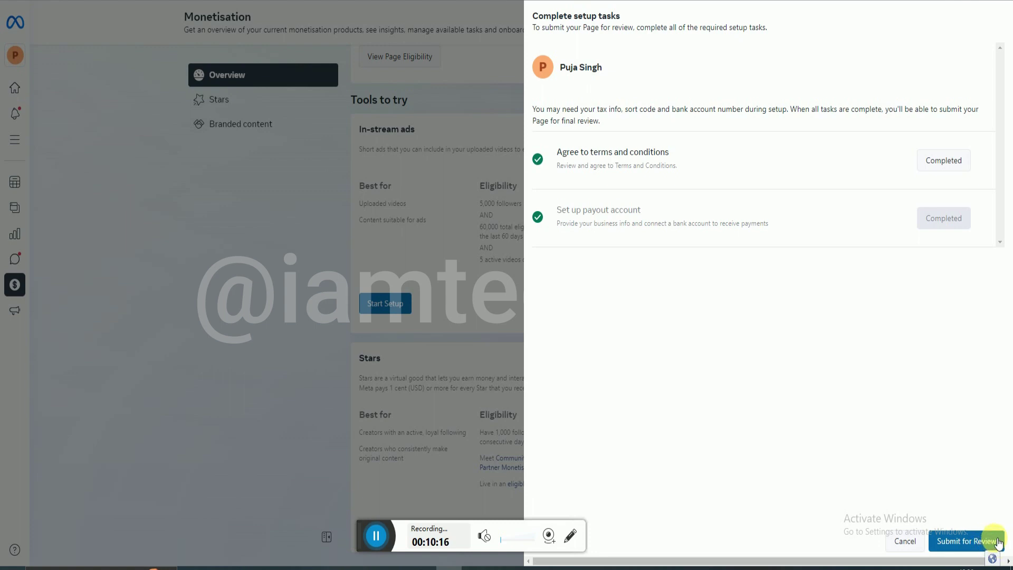
click(997, 542)
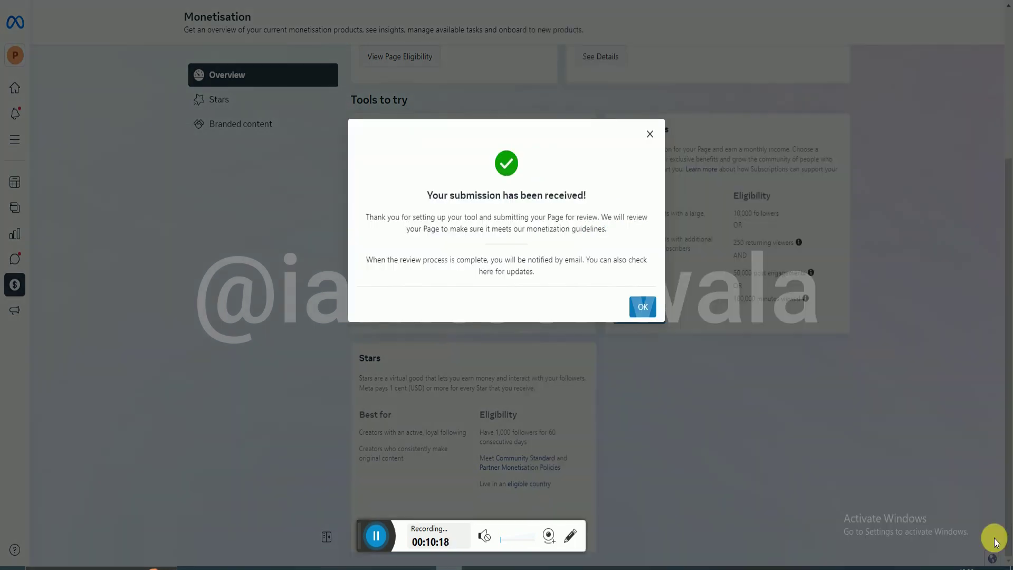
Acknowledge the message about the received submission and close it
click(570, 536)
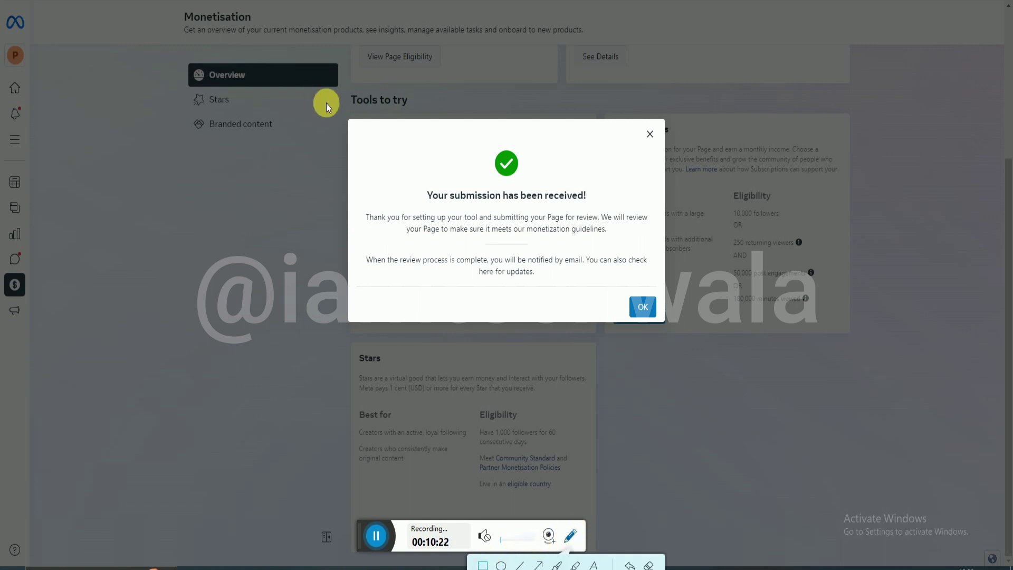
mouse_move(339, 110)
mouse_down()
mouse_move(455, 213)
mouse_move(561, 283)
mouse_move(616, 300)
mouse_move(660, 341)
mouse_move(675, 336)
mouse_up()
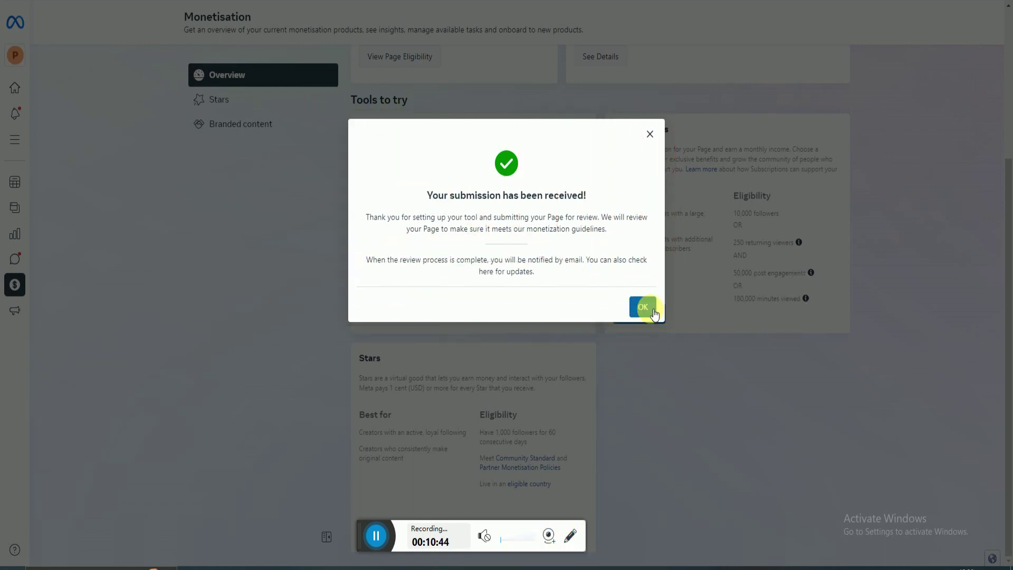
click(653, 313)
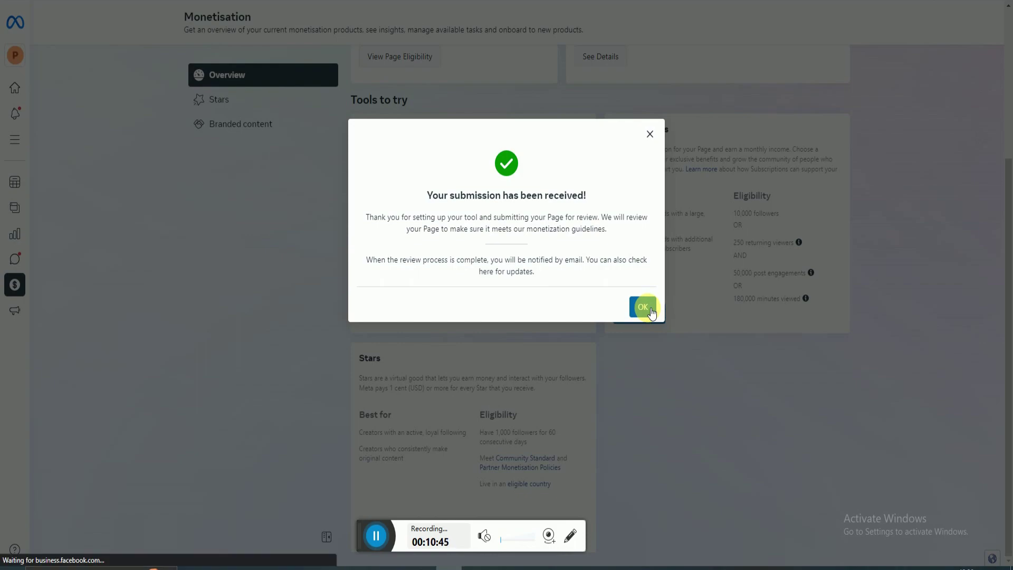